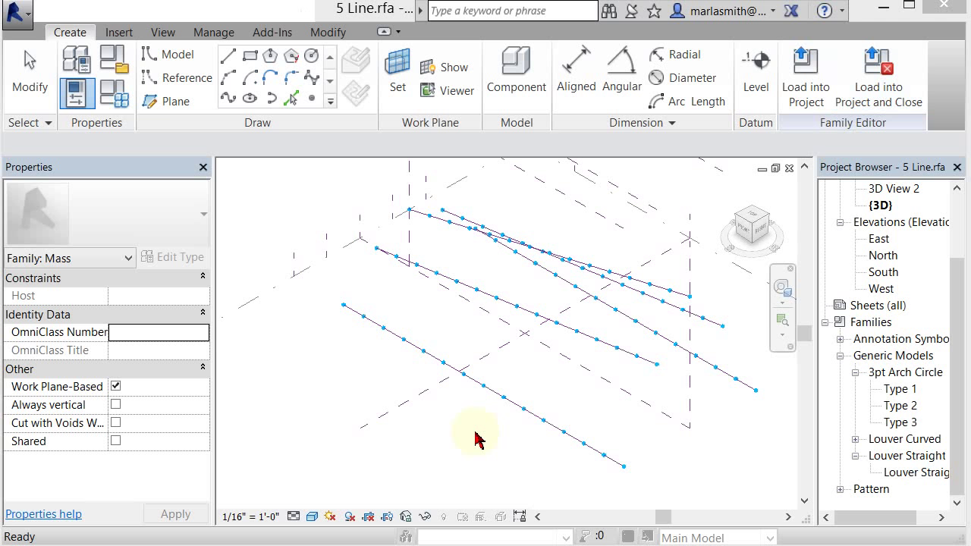
# Place three Louver Straight panels zigzagging between nodes on the first four divided lines
pyautogui.click(451, 449)
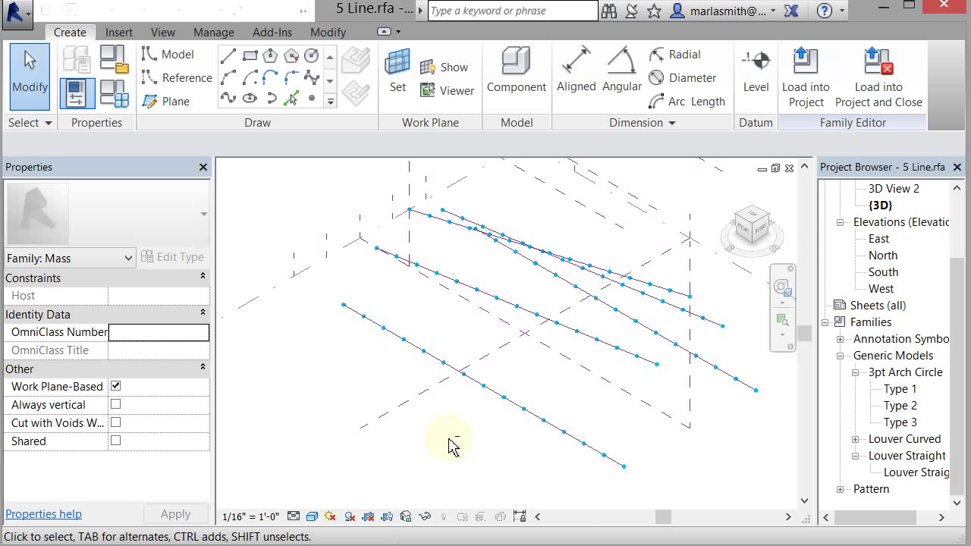
pyautogui.keyDown('shift'); pyautogui.moveTo(478, 439); pyautogui.dragTo(508, 427, button='middle'); pyautogui.keyUp('shift')
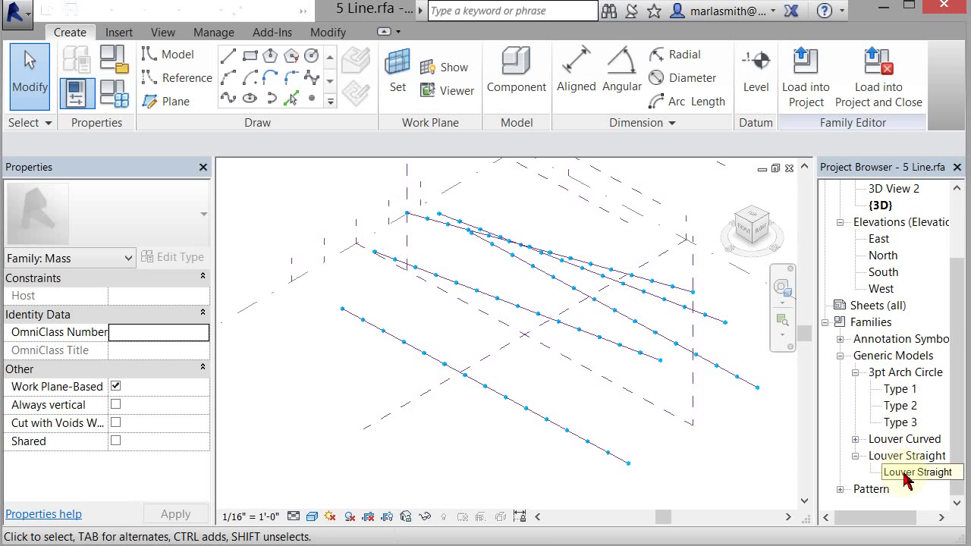
pyautogui.moveTo(906, 479); pyautogui.dragTo(769, 476)
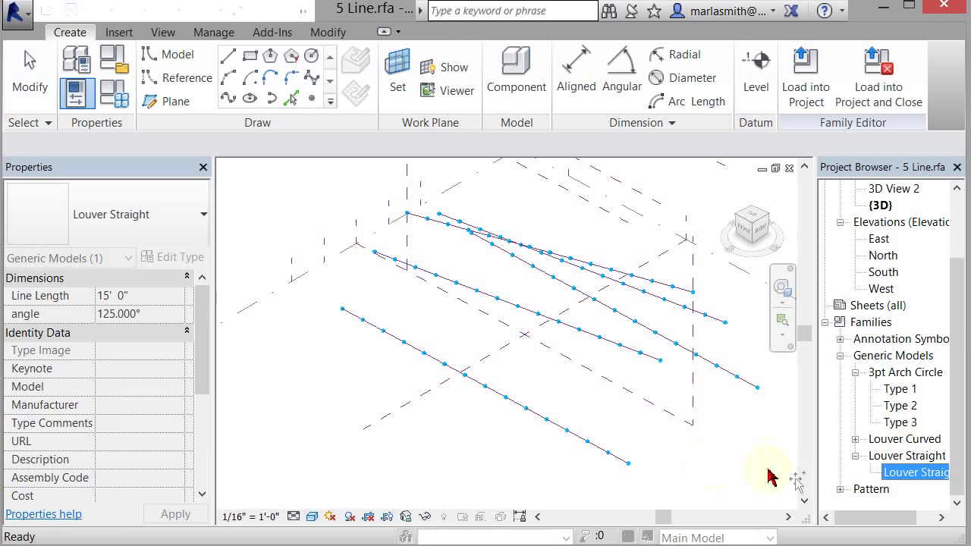
pyautogui.moveTo(660, 467); pyautogui.dragTo(658, 463)
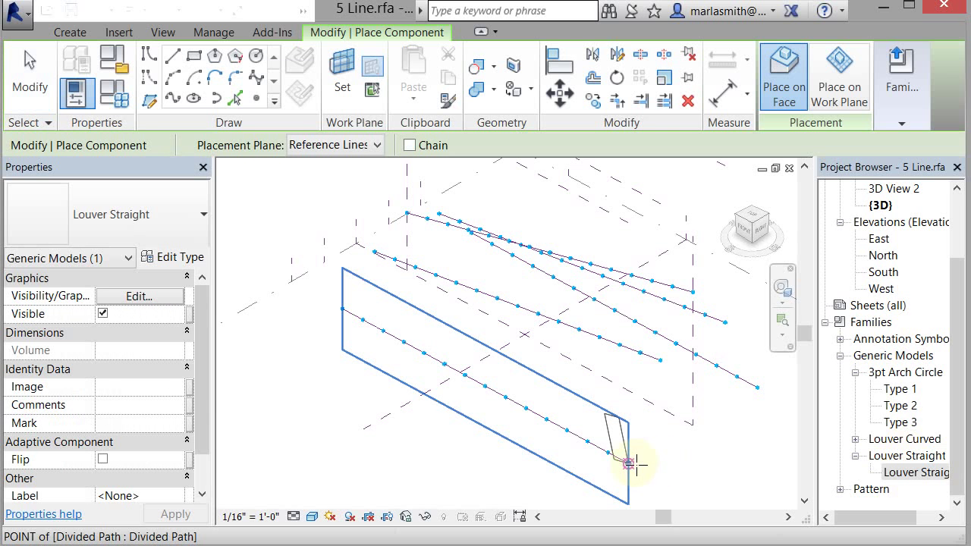
pyautogui.click(629, 463)
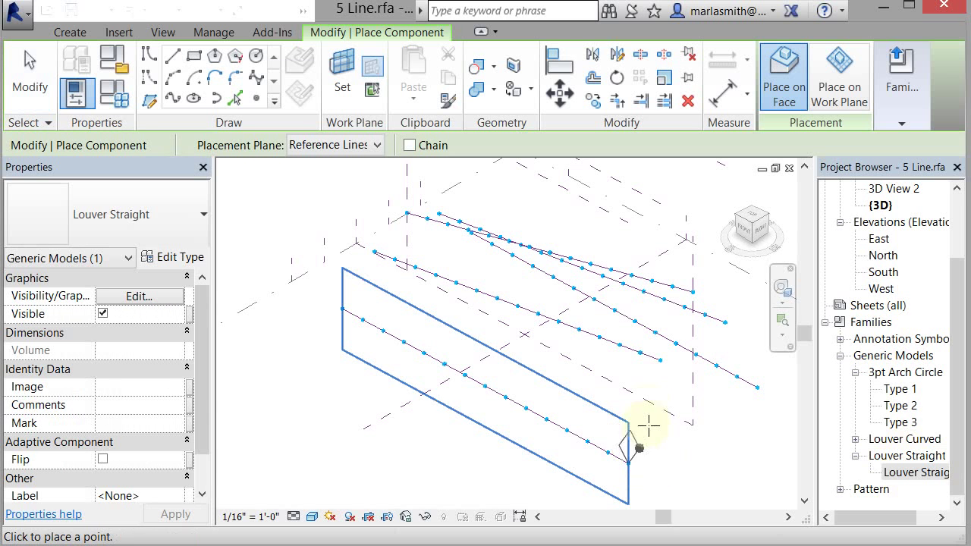
pyautogui.click(660, 361)
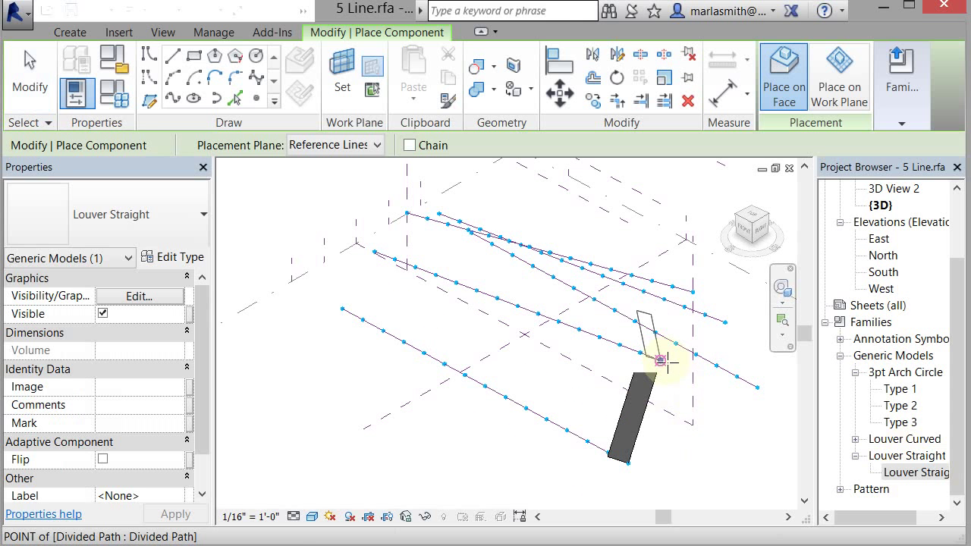
pyautogui.click(660, 362)
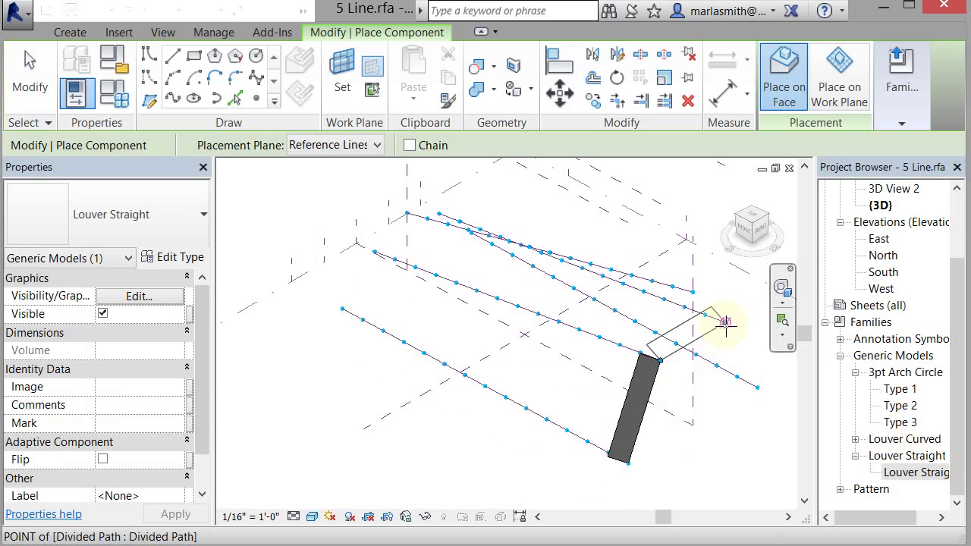
pyautogui.click(725, 324)
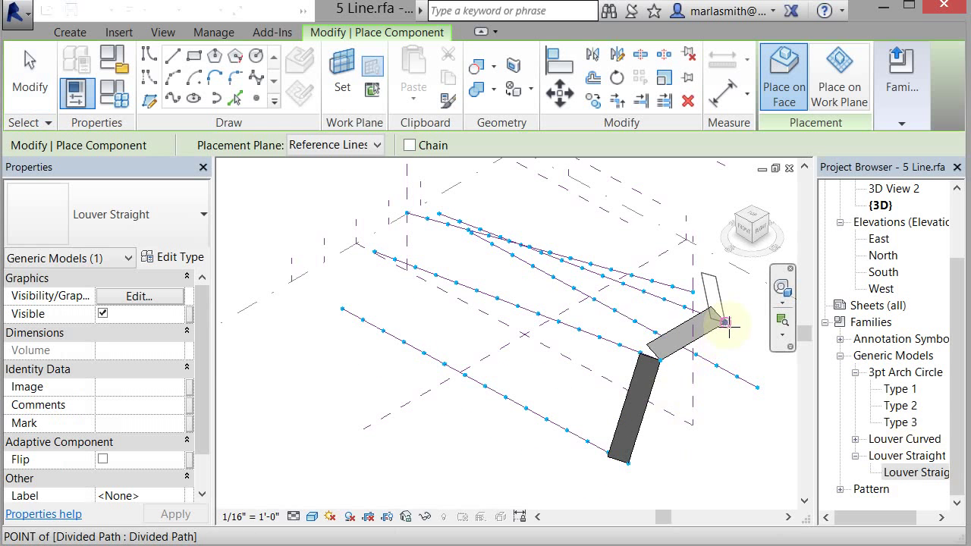
pyautogui.click(757, 388)
# Select the three placed louver members and Repeat them along all divided-path nodes
pyautogui.click(30, 76)
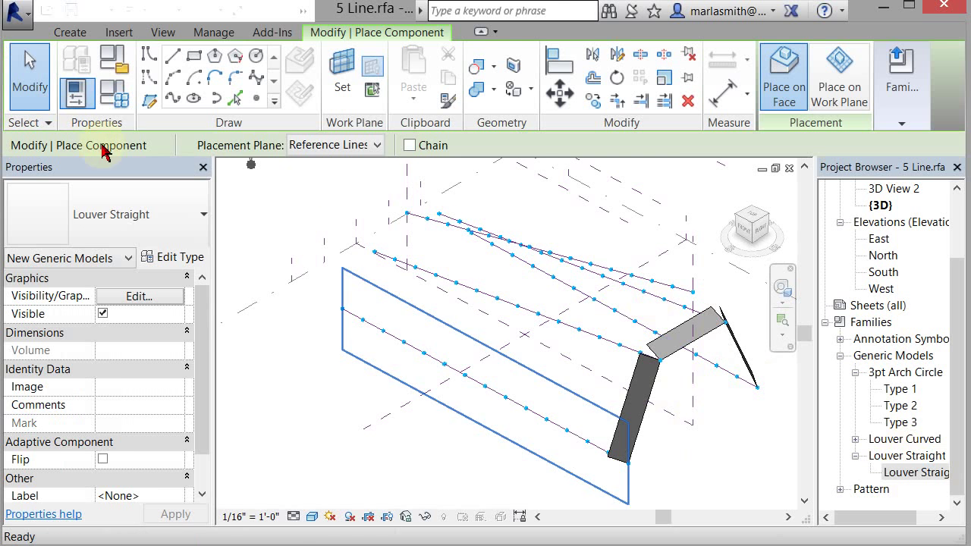
pyautogui.moveTo(721, 454)
pyautogui.keyDown('shift'); pyautogui.mouseDown(button='middle')
pyautogui.moveTo(625, 466)
pyautogui.moveTo(564, 449)
pyautogui.moveTo(765, 455)
pyautogui.moveTo(720, 444)
pyautogui.mouseUp(button='middle'); pyautogui.keyUp('shift')
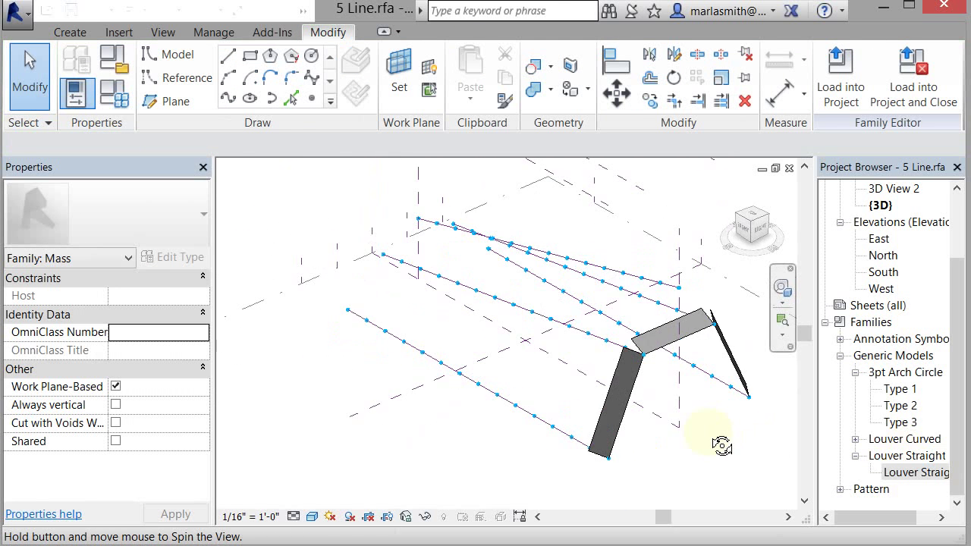
pyautogui.click(621, 400)
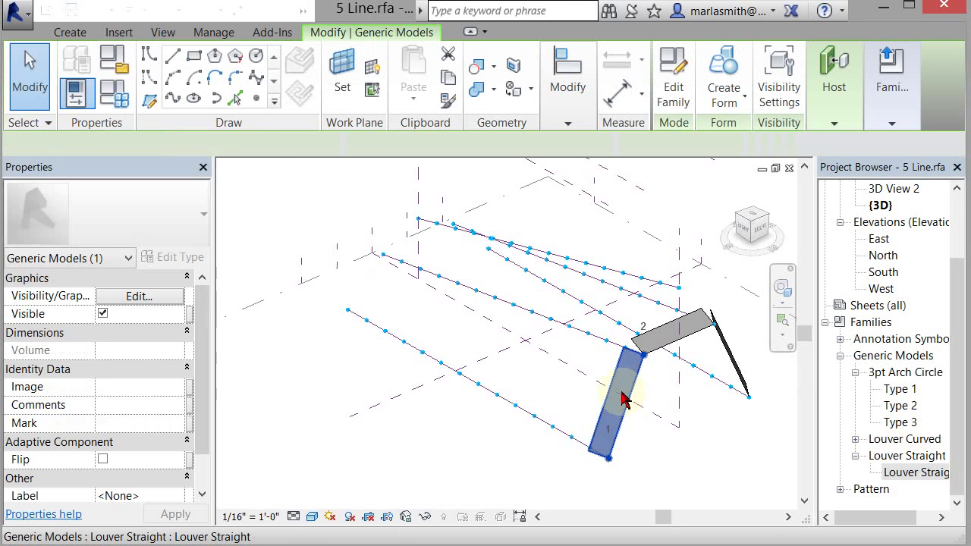
pyautogui.keyDown('ctrl'); pyautogui.click(668, 334); pyautogui.keyUp('ctrl')
pyautogui.keyDown('shift'); pyautogui.moveTo(736, 412); pyautogui.dragTo(692, 449, button='middle'); pyautogui.keyUp('shift')
pyautogui.keyDown('ctrl'); pyautogui.click(759, 383); pyautogui.keyUp('ctrl')
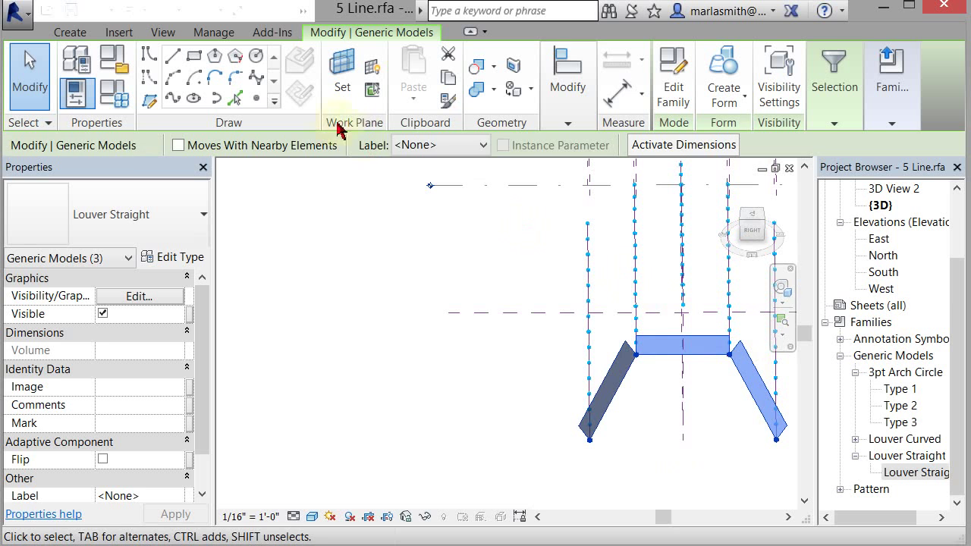
pyautogui.click(569, 122)
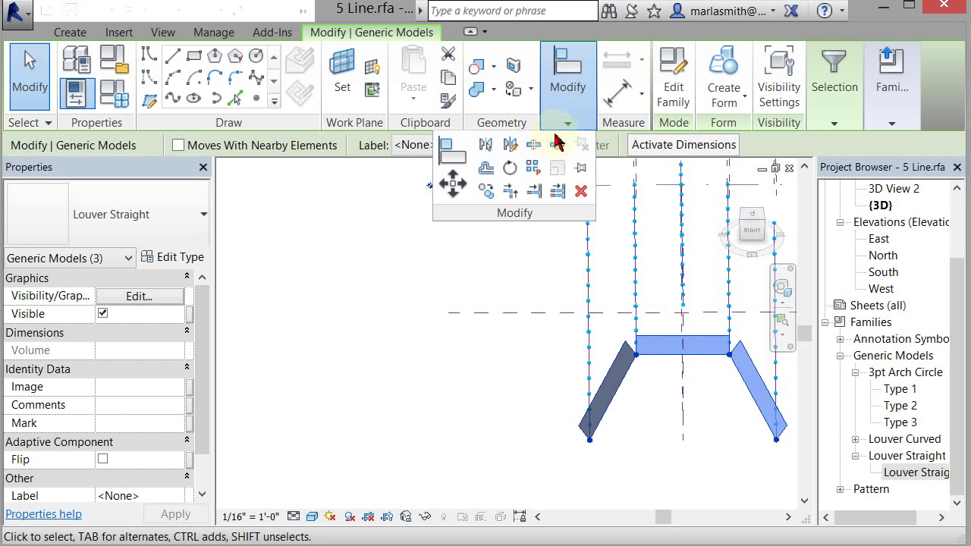
pyautogui.click(535, 169)
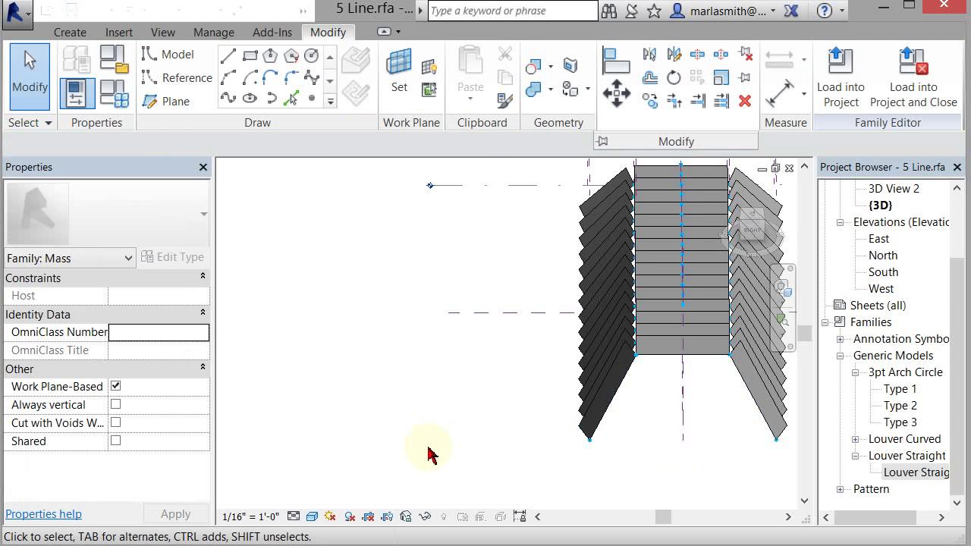
pyautogui.keyDown('shift'); pyautogui.moveTo(427, 453); pyautogui.dragTo(585, 430, button='middle'); pyautogui.keyUp('shift')
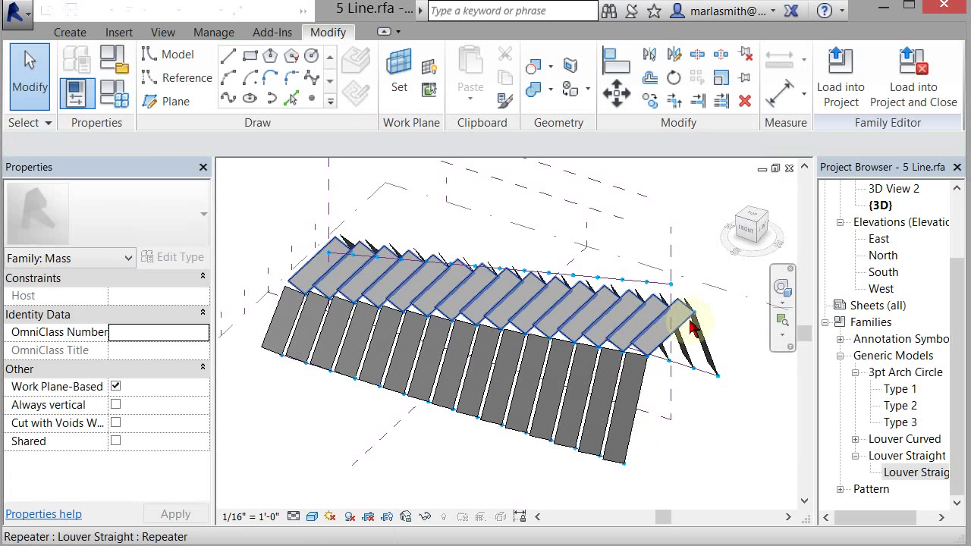
# Duplicate the front row's louver type as Louver Straight 2 with a 10' line length
pyautogui.click(599, 391)
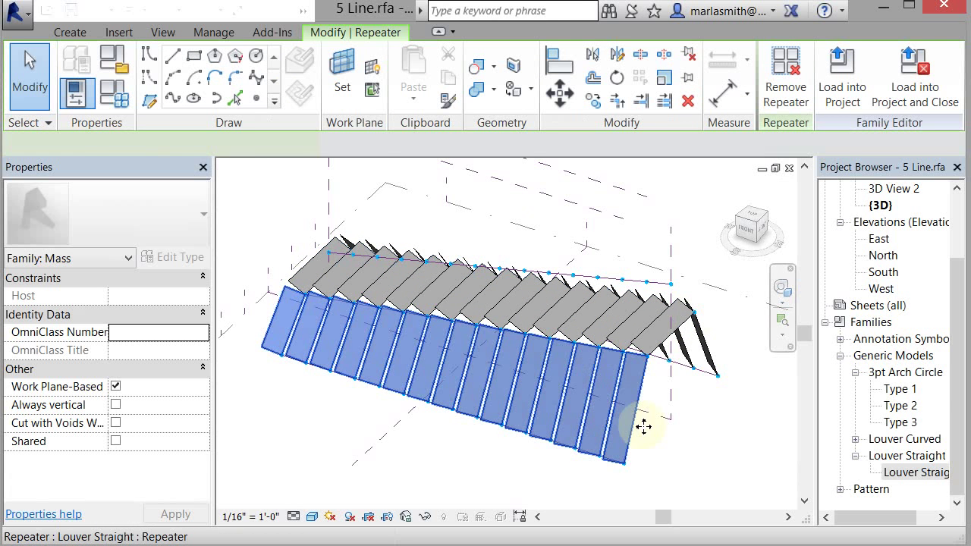
pyautogui.moveTo(694, 455)
pyautogui.keyDown('shift'); pyautogui.mouseDown(button='middle')
pyautogui.moveTo(624, 464)
pyautogui.moveTo(561, 422)
pyautogui.moveTo(568, 392)
pyautogui.moveTo(629, 401)
pyautogui.moveTo(682, 454)
pyautogui.mouseUp(button='middle'); pyautogui.keyUp('shift')
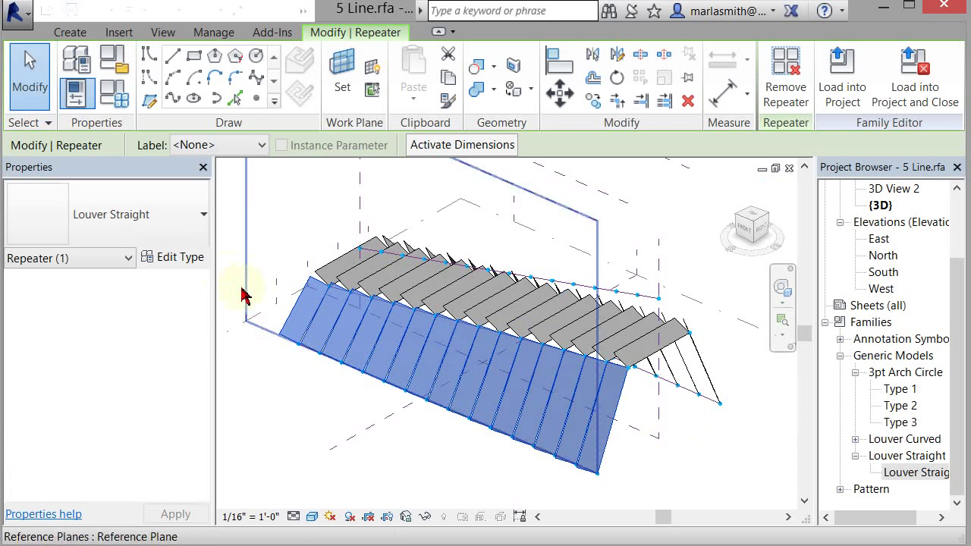
pyautogui.click(186, 261)
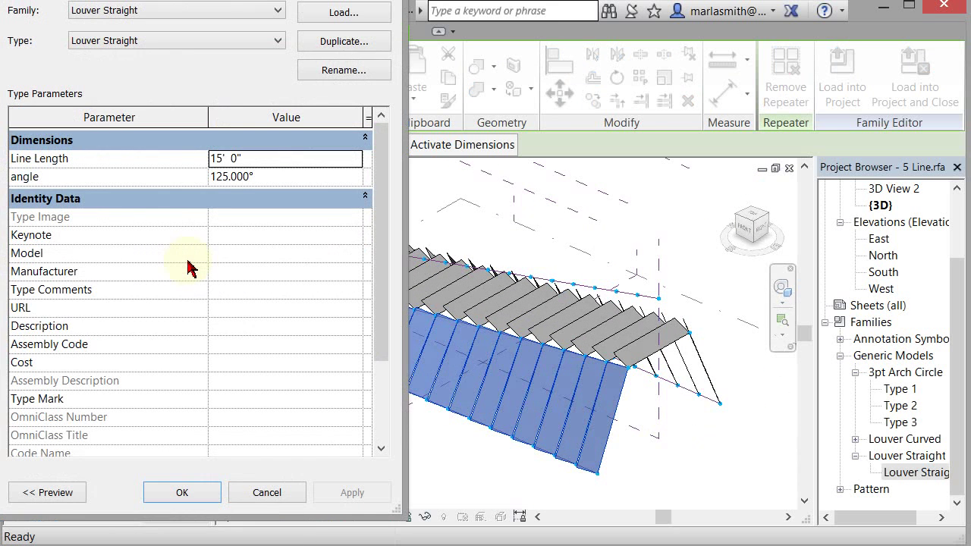
pyautogui.click(357, 45)
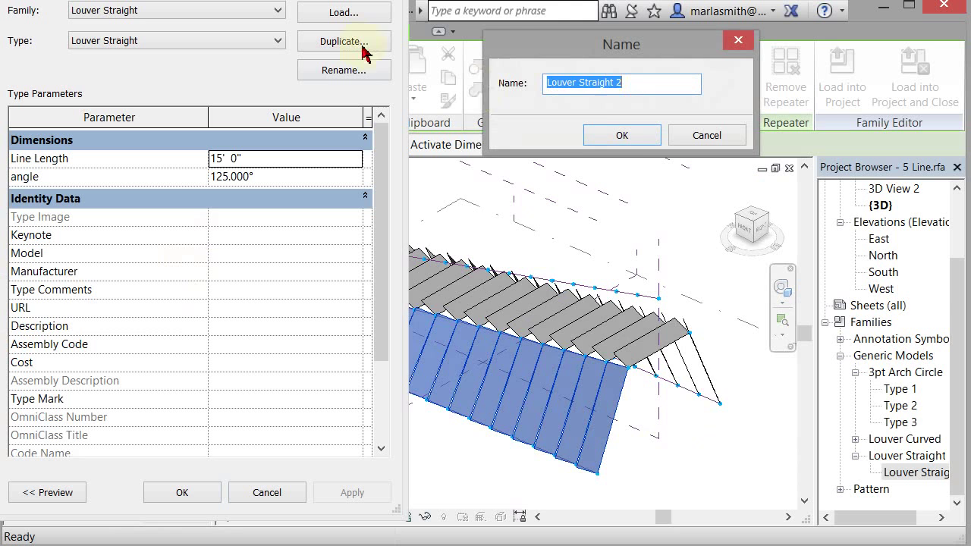
pyautogui.click(624, 136)
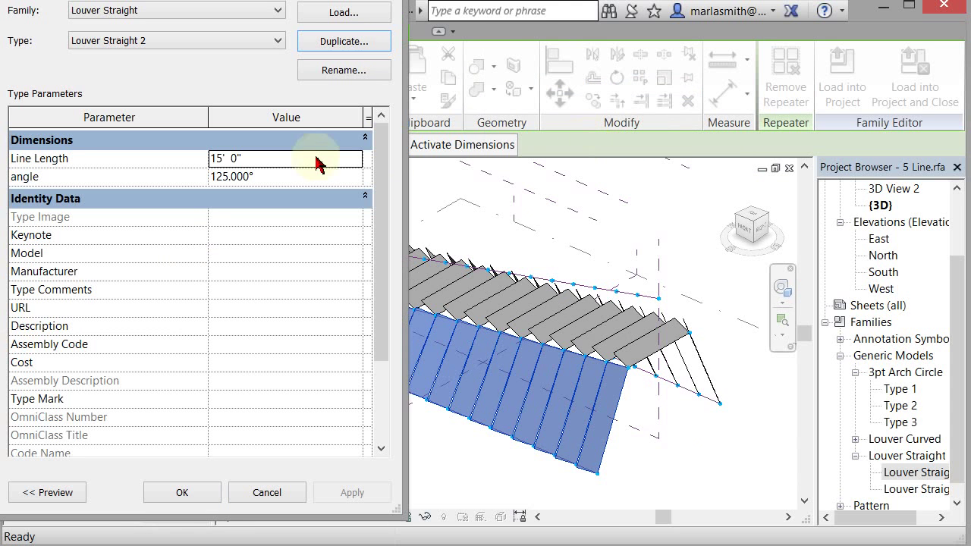
pyautogui.click(218, 161)
pyautogui.click(270, 159)
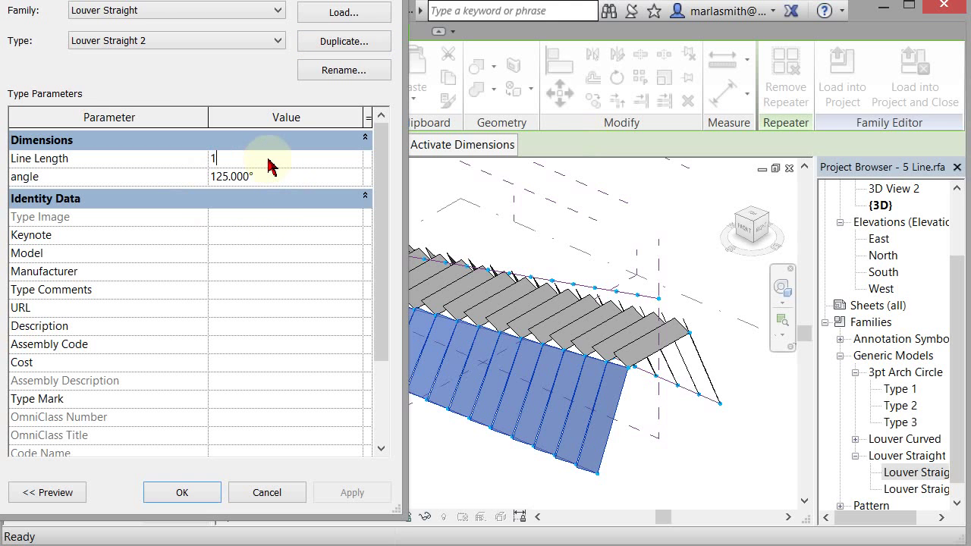
pyautogui.click(270, 177)
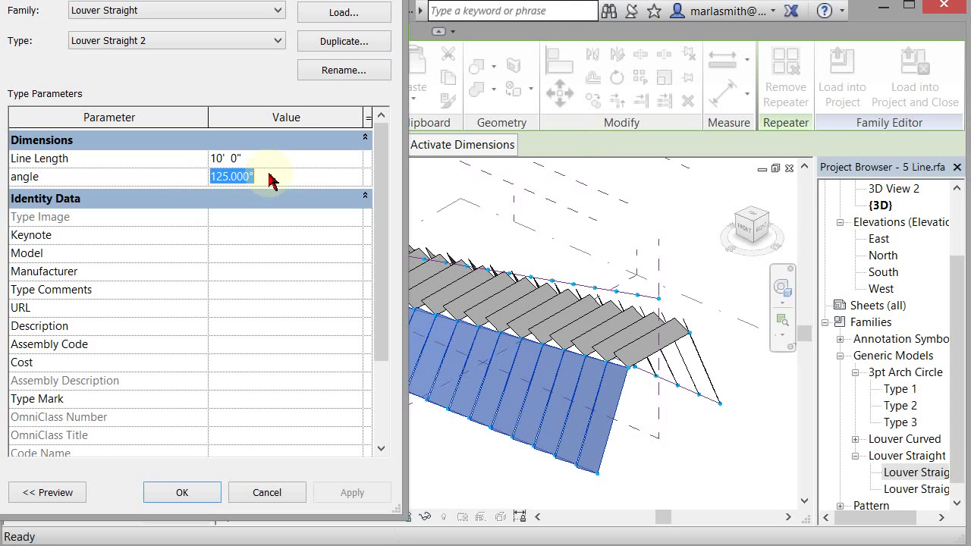
# Enter a 90° angle for Louver Straight 2 and apply it
pyautogui.write('90')
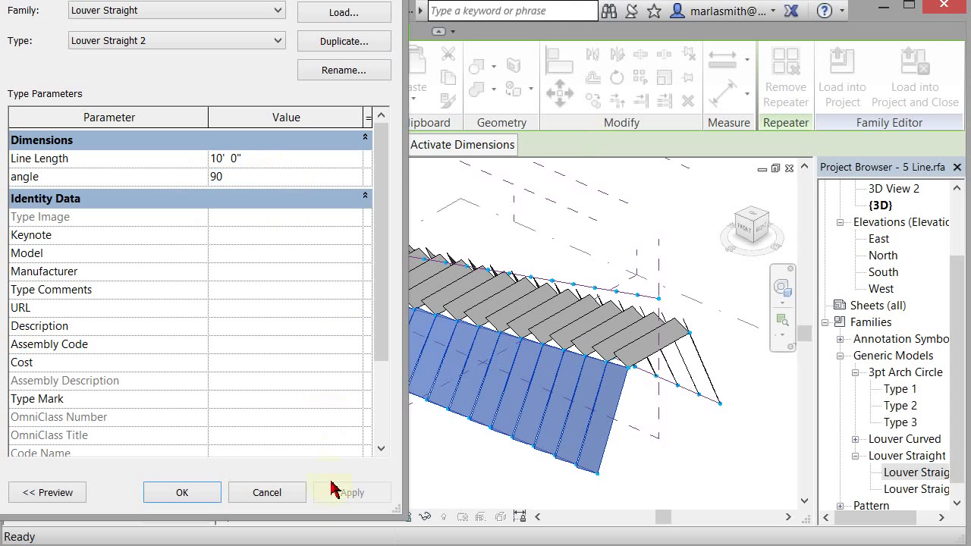
pyautogui.click(179, 493)
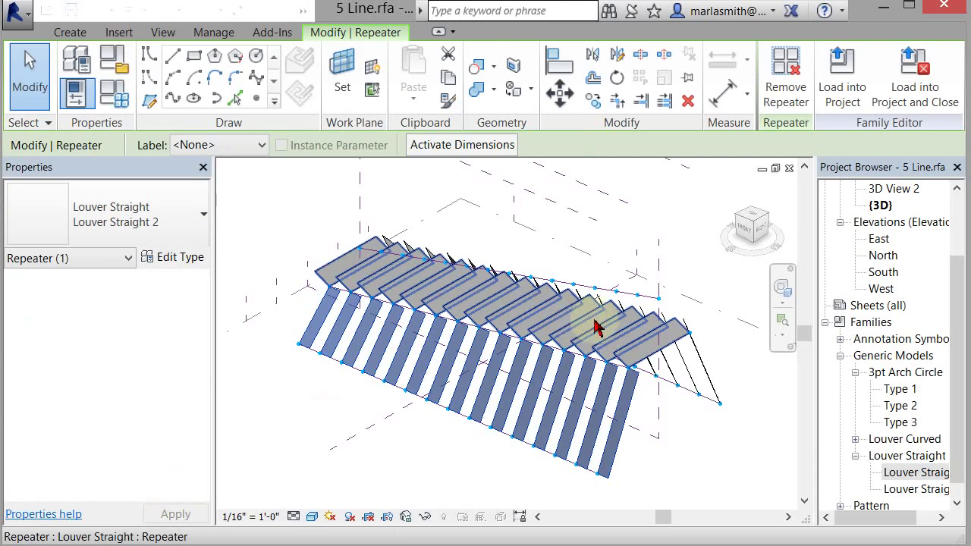
pyautogui.click(683, 454)
pyautogui.moveTo(681, 454)
pyautogui.keyDown('shift'); pyautogui.mouseDown(button='middle')
pyautogui.moveTo(631, 368)
pyautogui.moveTo(791, 459)
pyautogui.moveTo(768, 467)
pyautogui.moveTo(690, 448)
pyautogui.mouseUp(button='middle'); pyautogui.keyUp('shift')
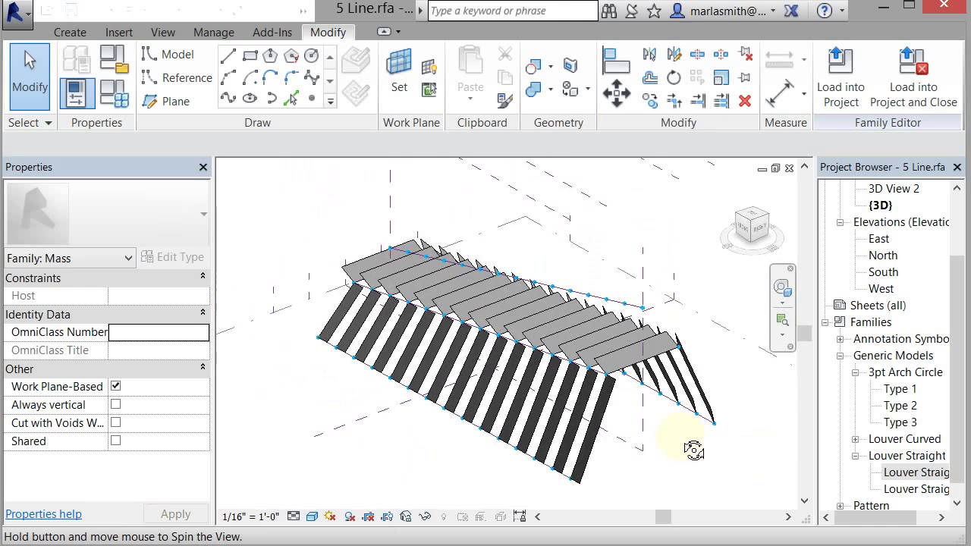
# Reselect the front louver row and try louver angles of 100° and 91°
pyautogui.click(583, 431)
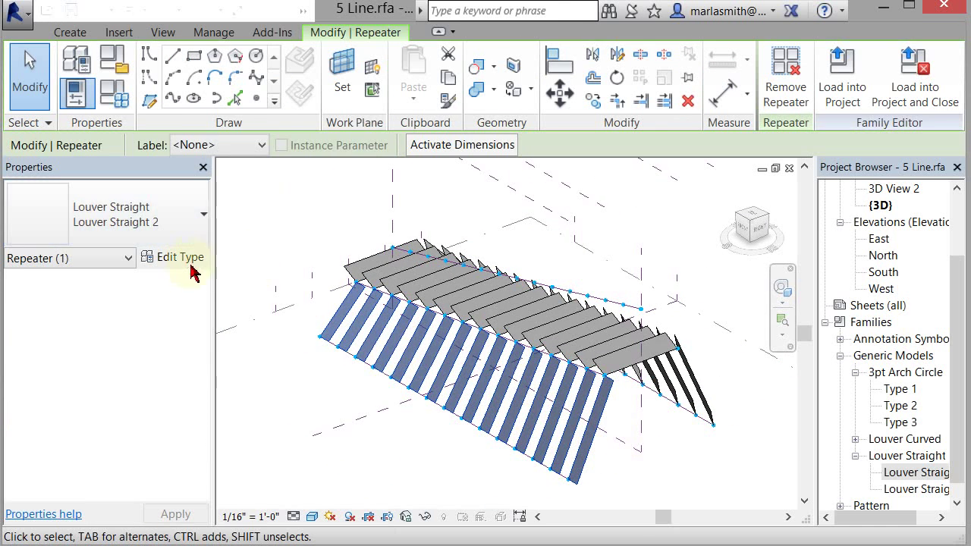
pyautogui.click(188, 260)
pyautogui.click(281, 181)
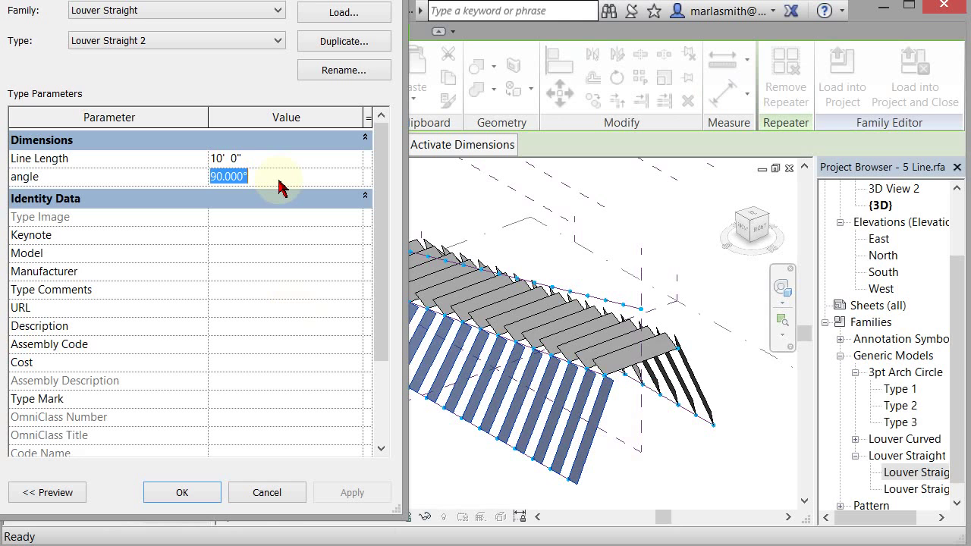
pyautogui.write('12')
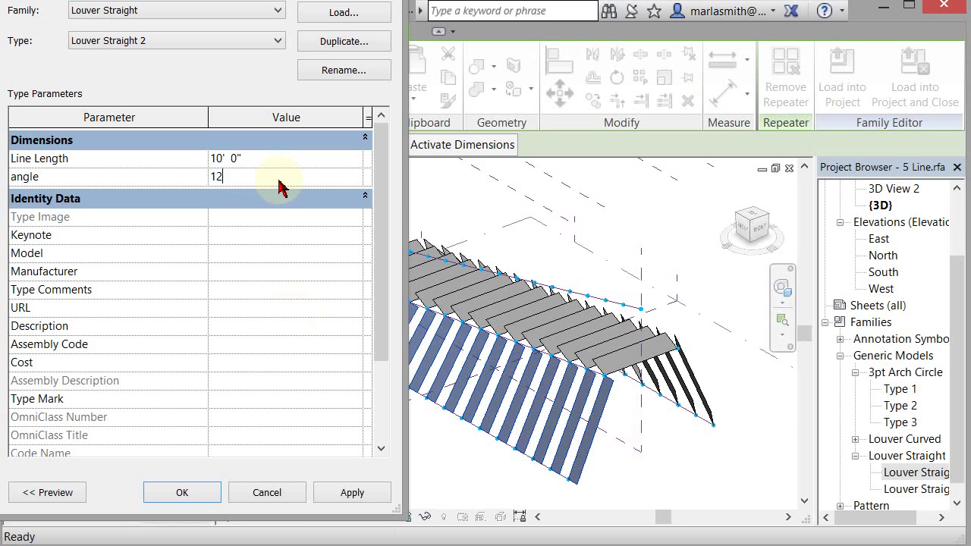
pyautogui.click(361, 493)
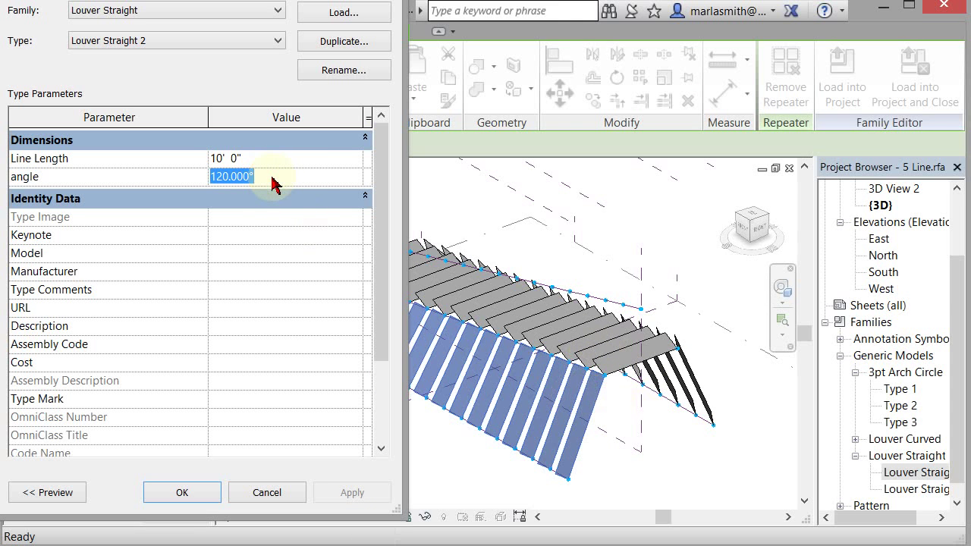
pyautogui.write('1')
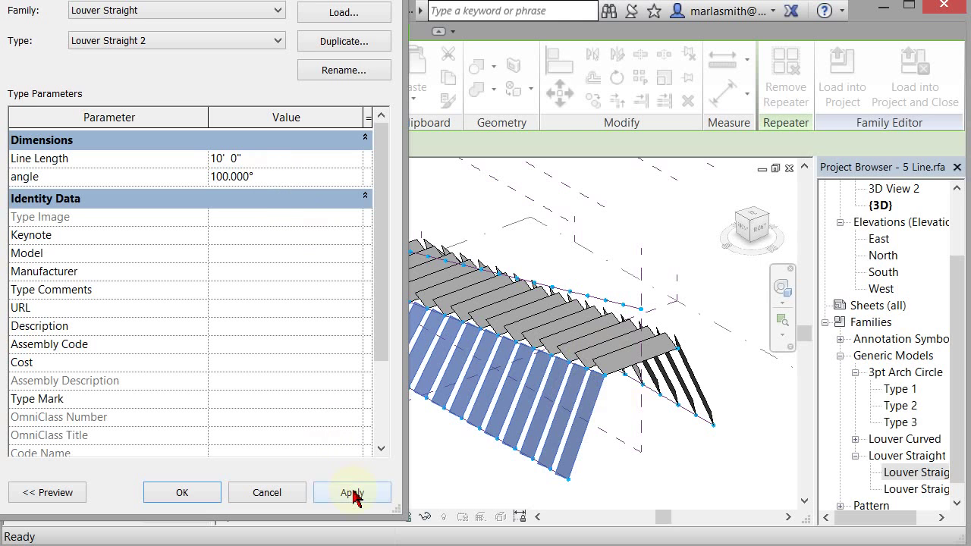
pyautogui.click(352, 493)
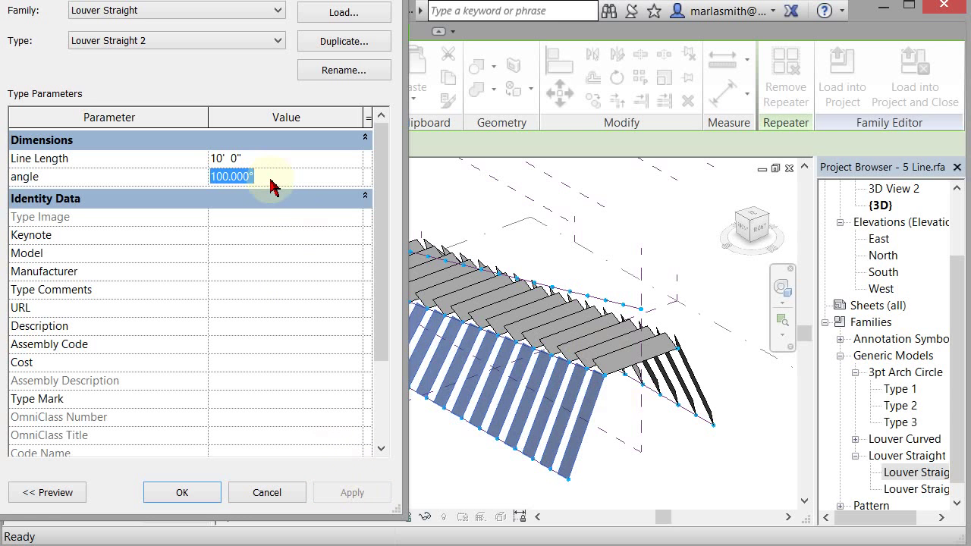
pyautogui.write('91')
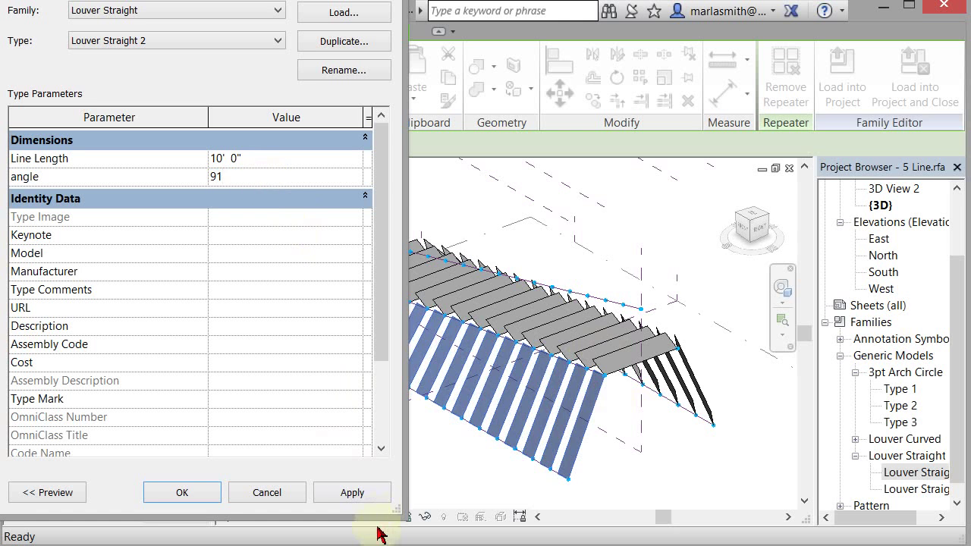
pyautogui.click(353, 492)
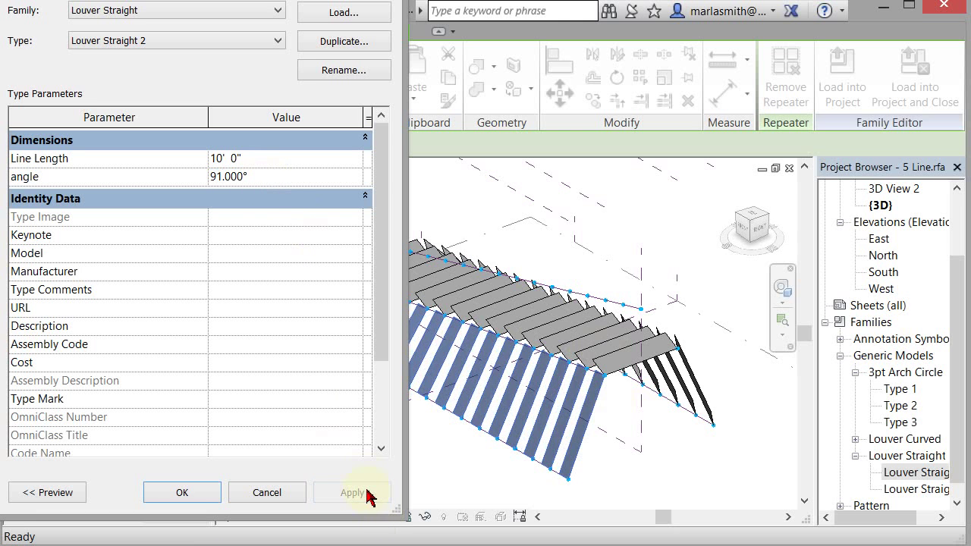
# Test a 90° angle, then set the louver angle back to 91° and apply
pyautogui.click(258, 181)
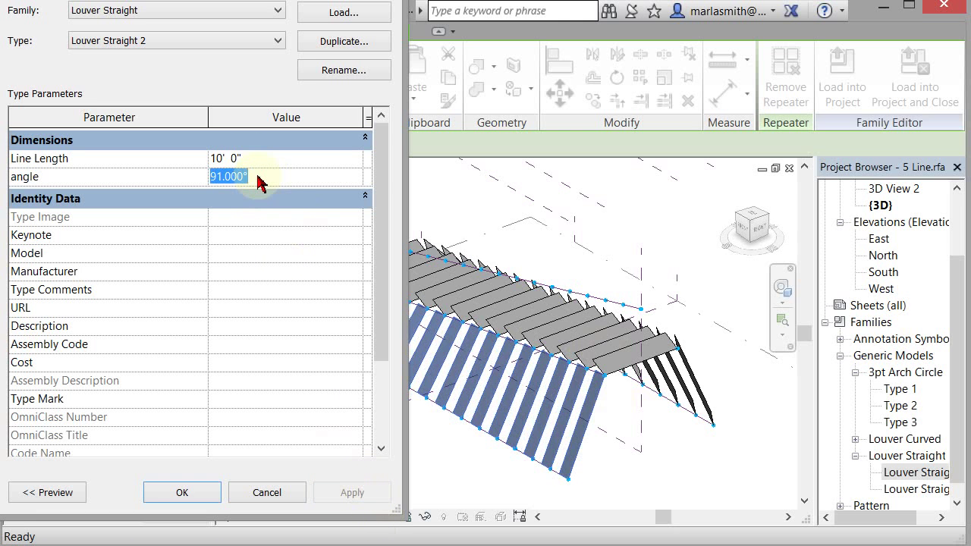
pyautogui.write('90')
pyautogui.click(357, 500)
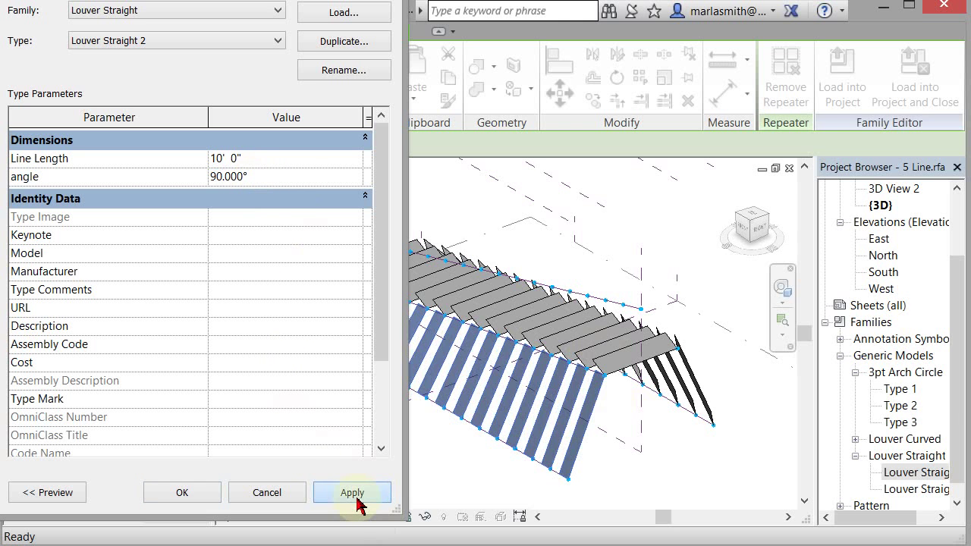
pyautogui.click(270, 188)
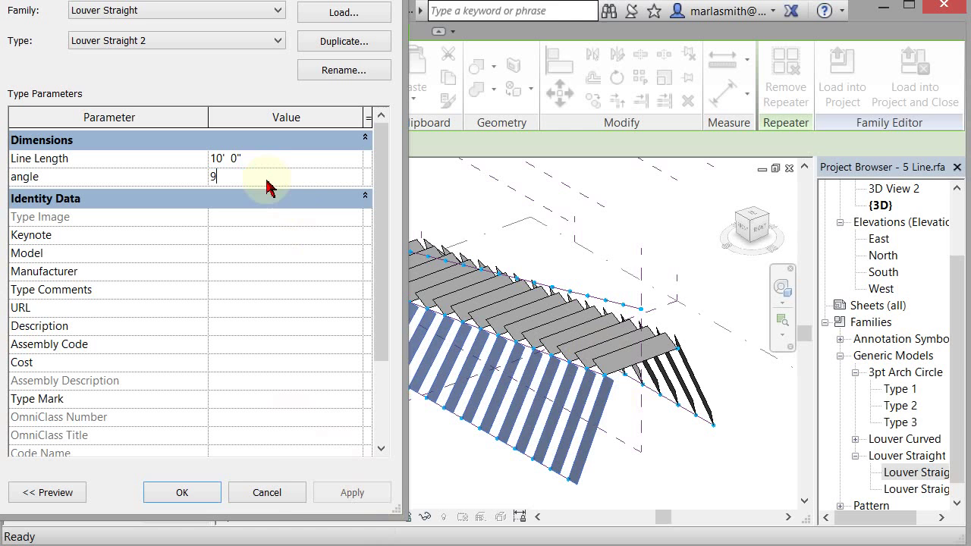
pyautogui.click(352, 497)
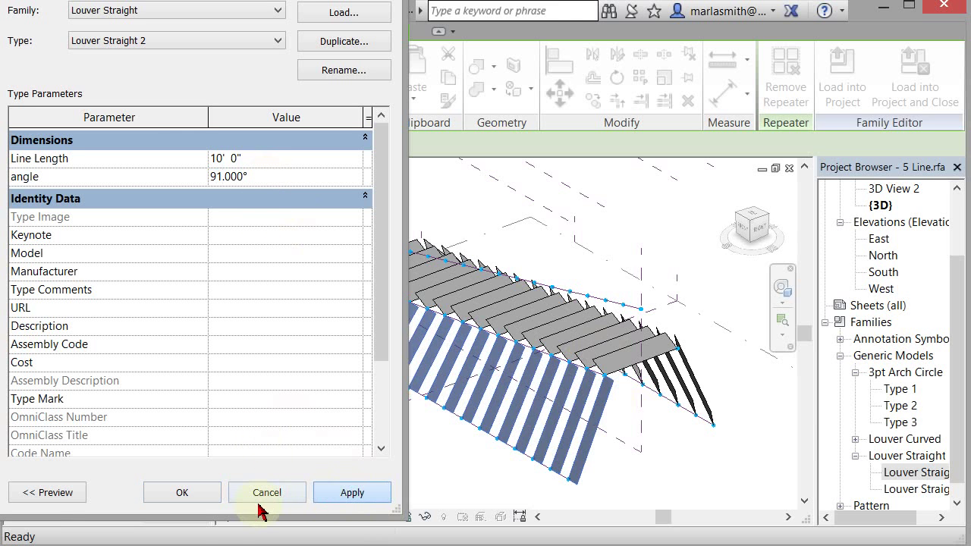
# Switch the right-hand louver repeater to the Louver Straight 2 type
pyautogui.click(186, 496)
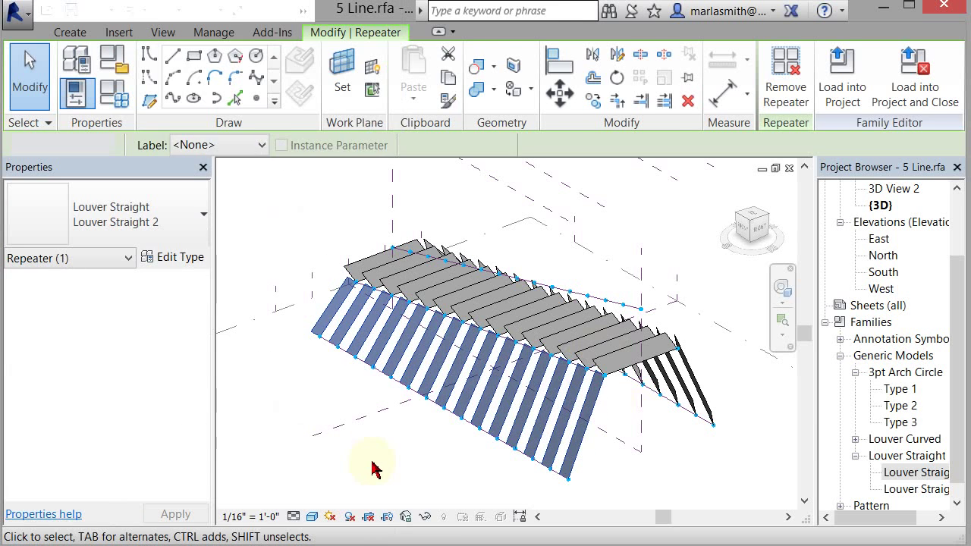
pyautogui.click(372, 465)
pyautogui.keyDown('shift'); pyautogui.moveTo(373, 466); pyautogui.dragTo(334, 453, button='middle'); pyautogui.keyUp('shift')
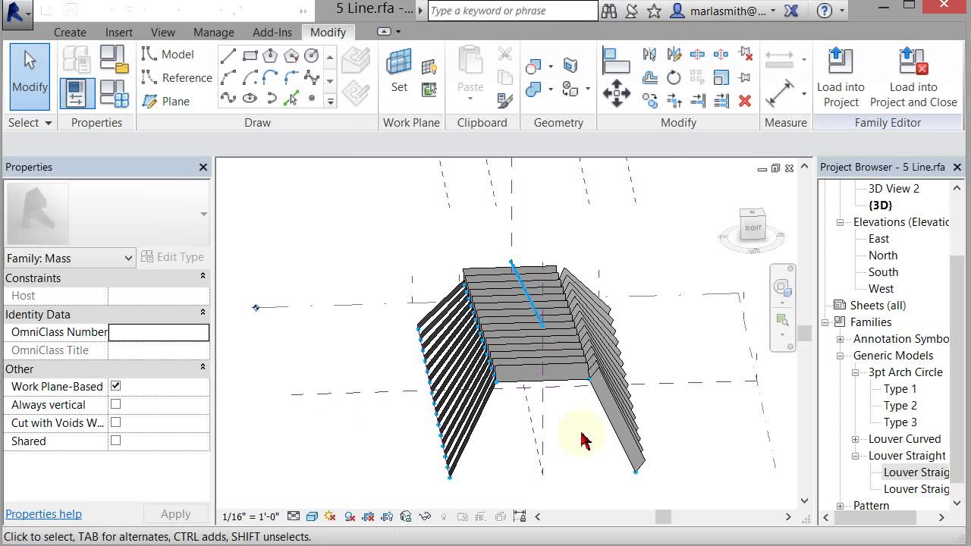
pyautogui.click(613, 429)
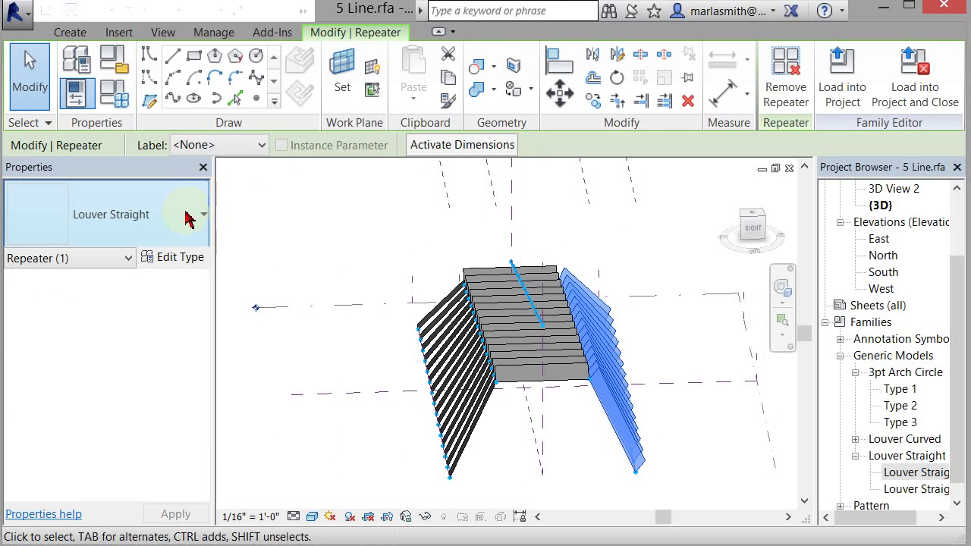
pyautogui.click(190, 216)
pyautogui.click(151, 328)
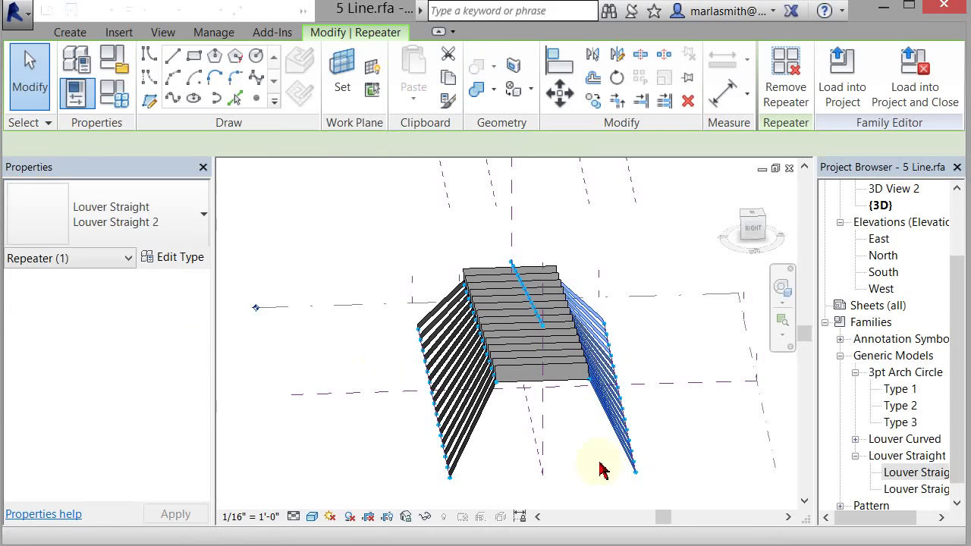
pyautogui.click(607, 469)
pyautogui.keyDown('shift'); pyautogui.moveTo(607, 470); pyautogui.dragTo(553, 447, button='middle'); pyautogui.keyUp('shift')
# Set the Louver Straight 2 line length to 20'
pyautogui.click(503, 429)
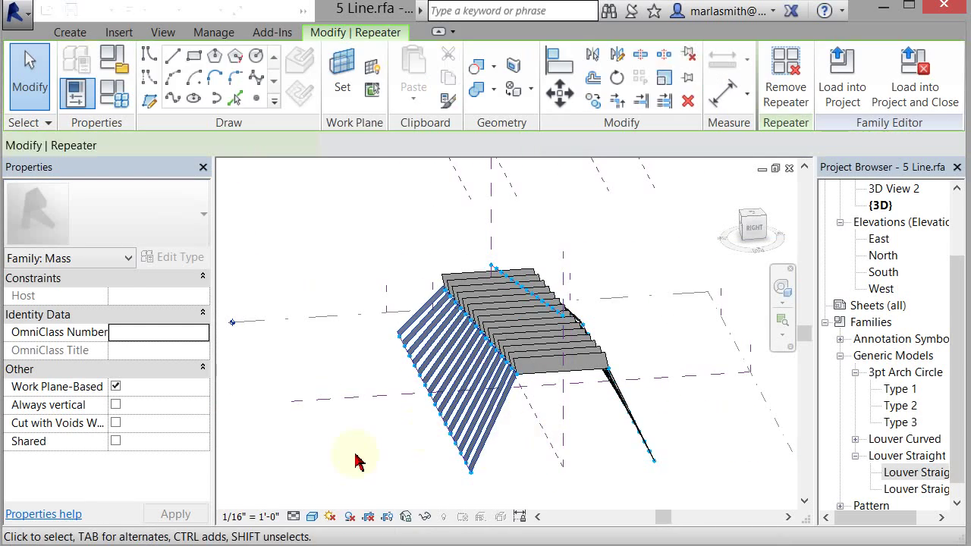
pyautogui.keyDown('shift'); pyautogui.moveTo(357, 460); pyautogui.dragTo(346, 328, button='middle'); pyautogui.keyUp('shift')
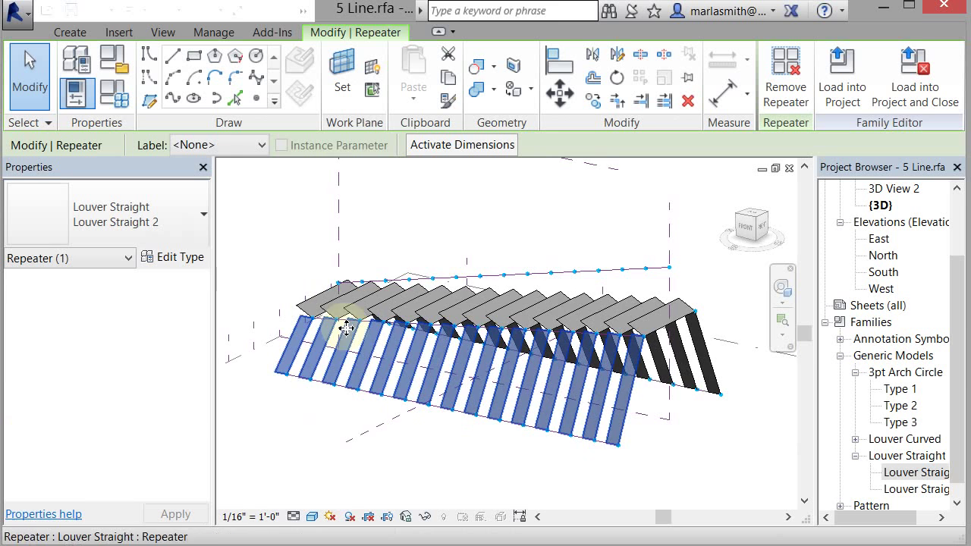
pyautogui.click(181, 259)
pyautogui.click(268, 160)
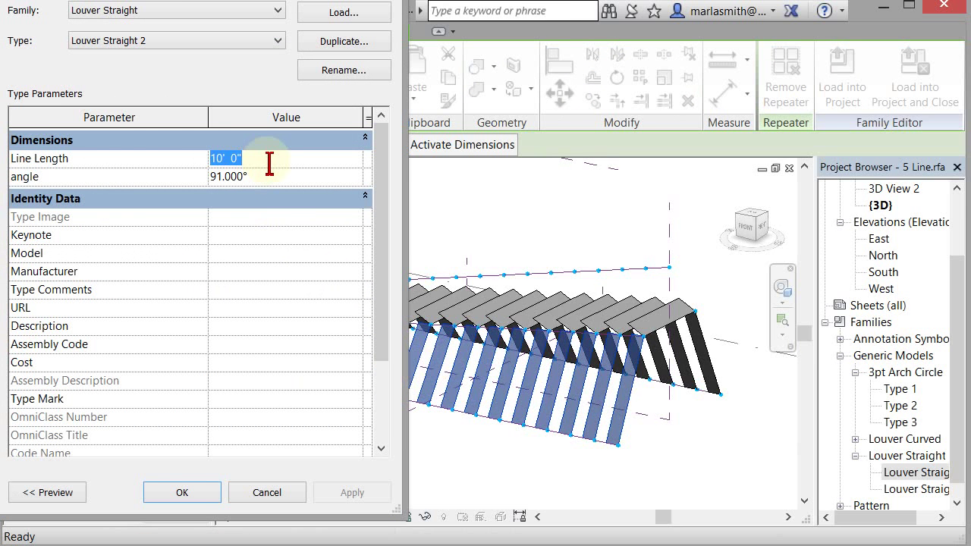
pyautogui.write('20')
pyautogui.click(219, 493)
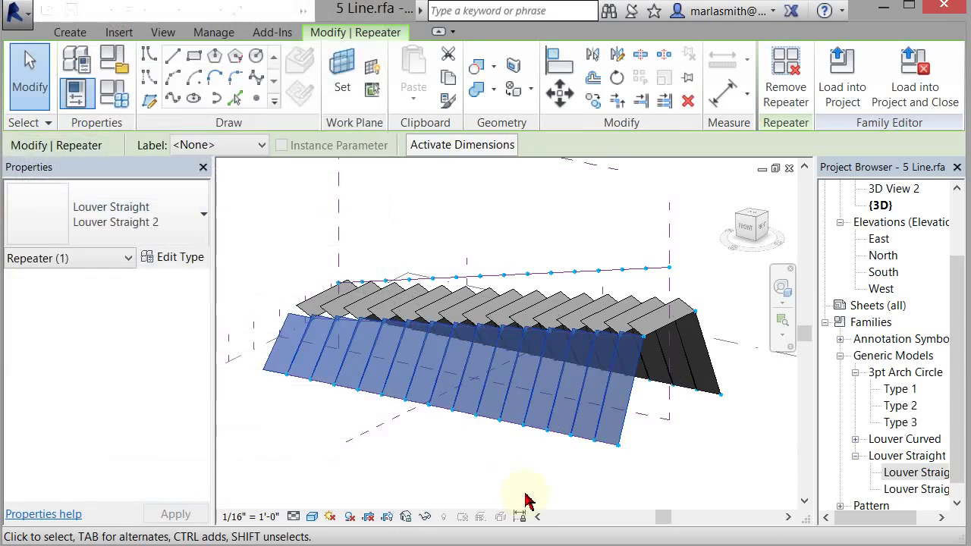
pyautogui.click(577, 497)
pyautogui.keyDown('shift'); pyautogui.moveTo(614, 494); pyautogui.dragTo(610, 514, button='middle'); pyautogui.keyUp('shift')
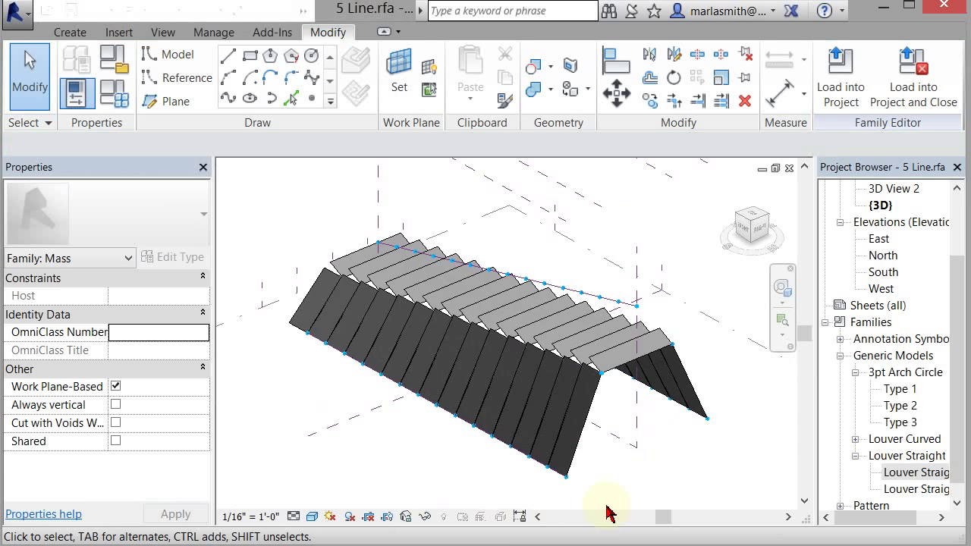
# Delete both Louver Straight repeaters, leaving the five bare divided paths
pyautogui.click(575, 435)
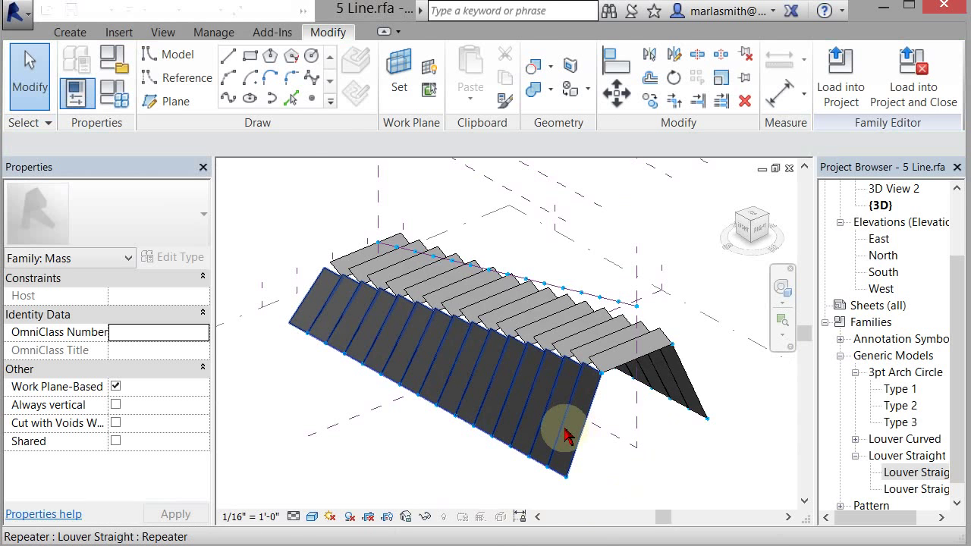
pyautogui.press('Delete')
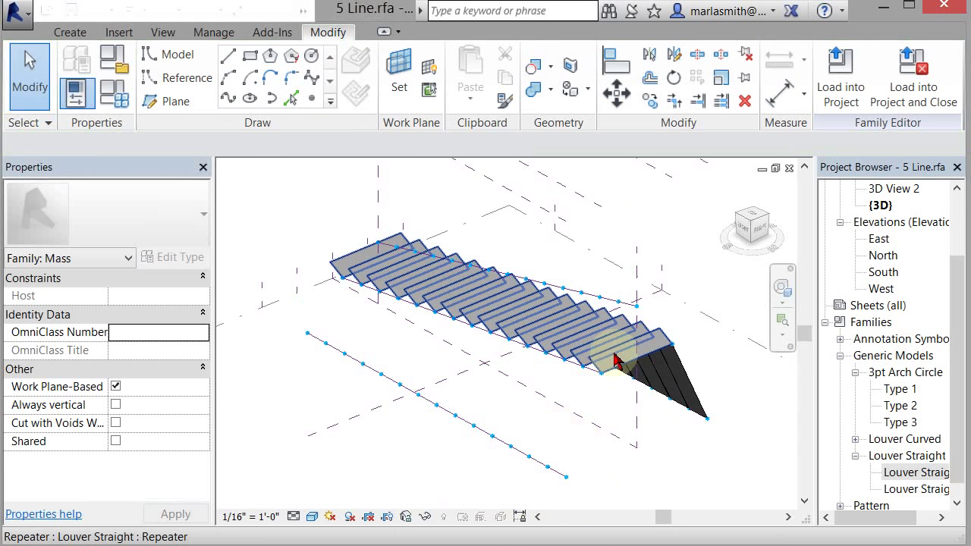
pyautogui.click(616, 357)
pyautogui.moveTo(617, 357); pyautogui.dragTo(698, 404)
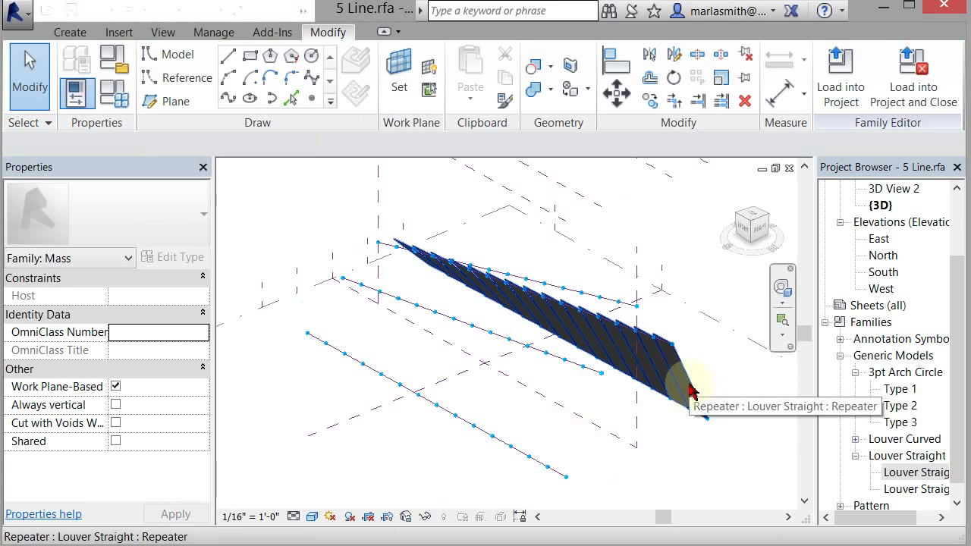
pyautogui.click(678, 388)
pyautogui.press('Delete')
pyautogui.scroll(-2, 597, 374)
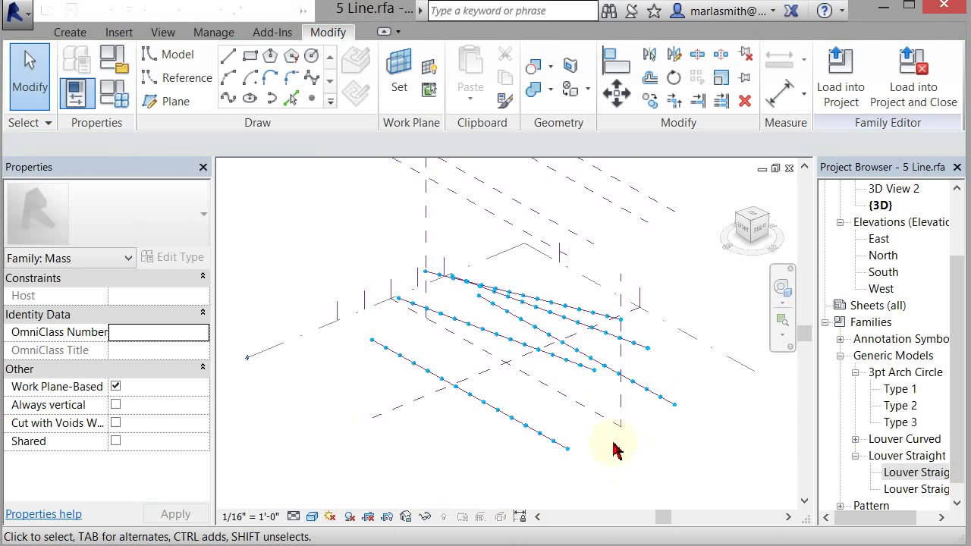
pyautogui.keyDown('shift'); pyautogui.moveTo(644, 446); pyautogui.dragTo(627, 433, button='middle'); pyautogui.keyUp('shift')
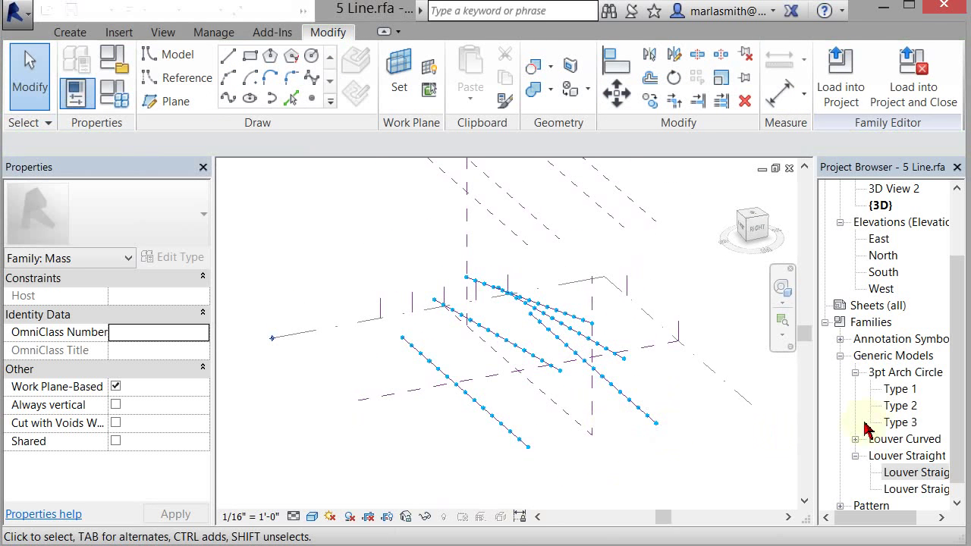
pyautogui.scroll(-1, 962, 358)
pyautogui.click(910, 455)
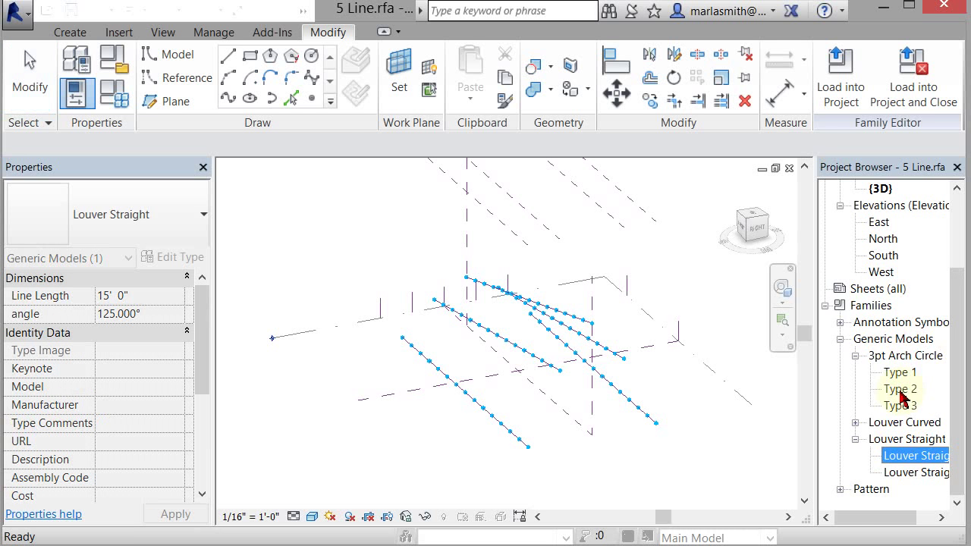
pyautogui.moveTo(902, 396); pyautogui.dragTo(569, 455)
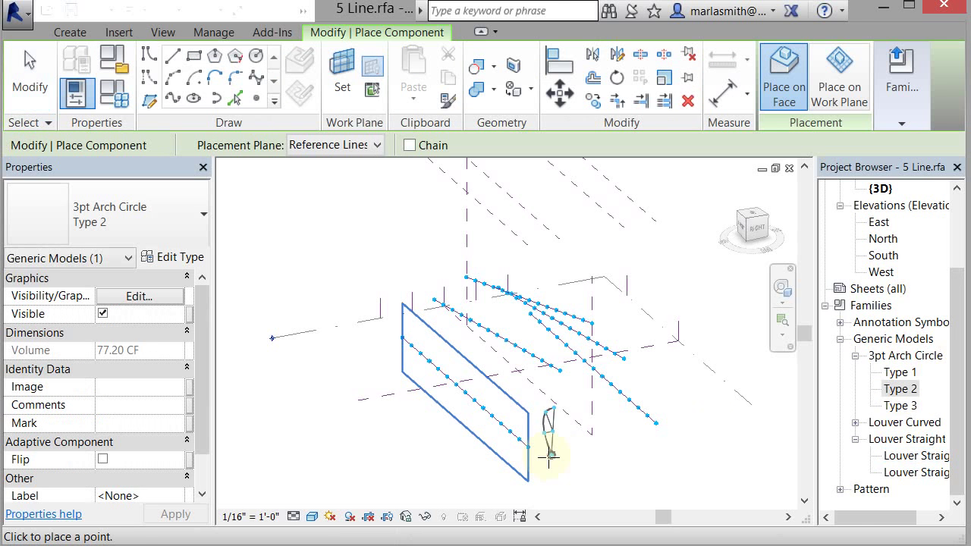
pyautogui.click(529, 447)
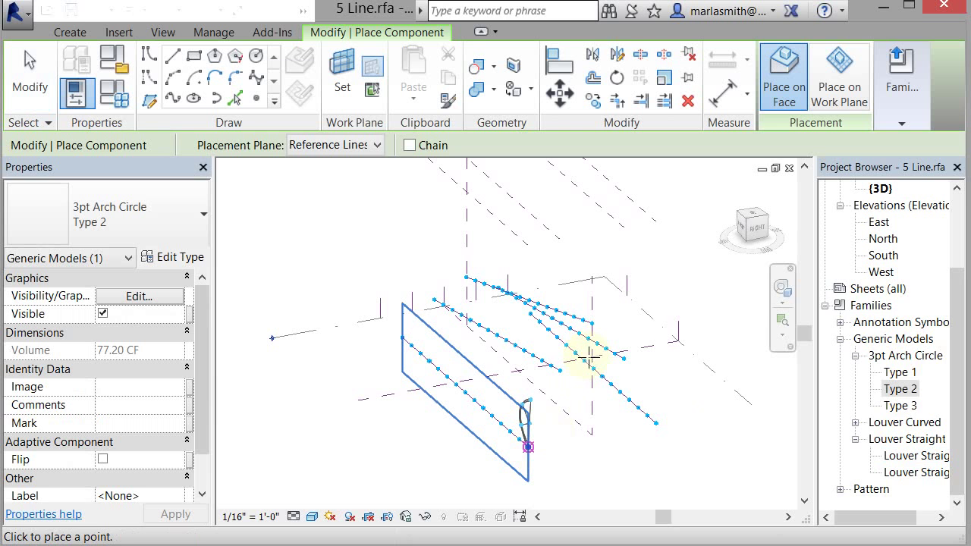
pyautogui.click(594, 324)
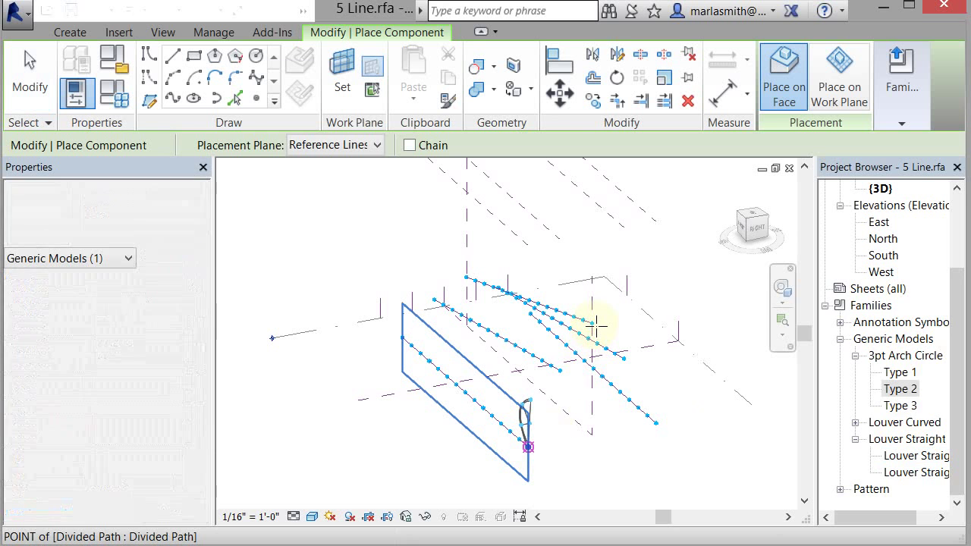
pyautogui.click(656, 423)
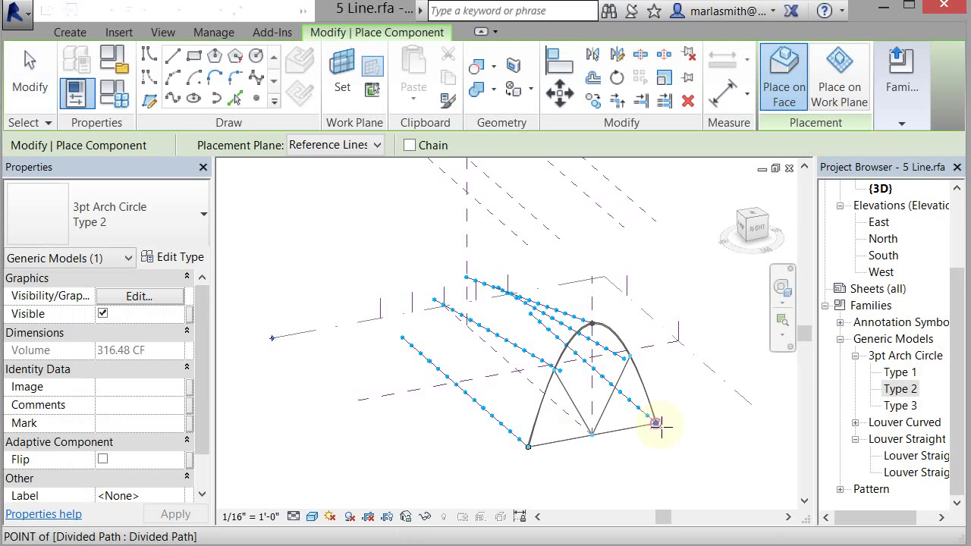
pyautogui.click(28, 76)
pyautogui.click(642, 385)
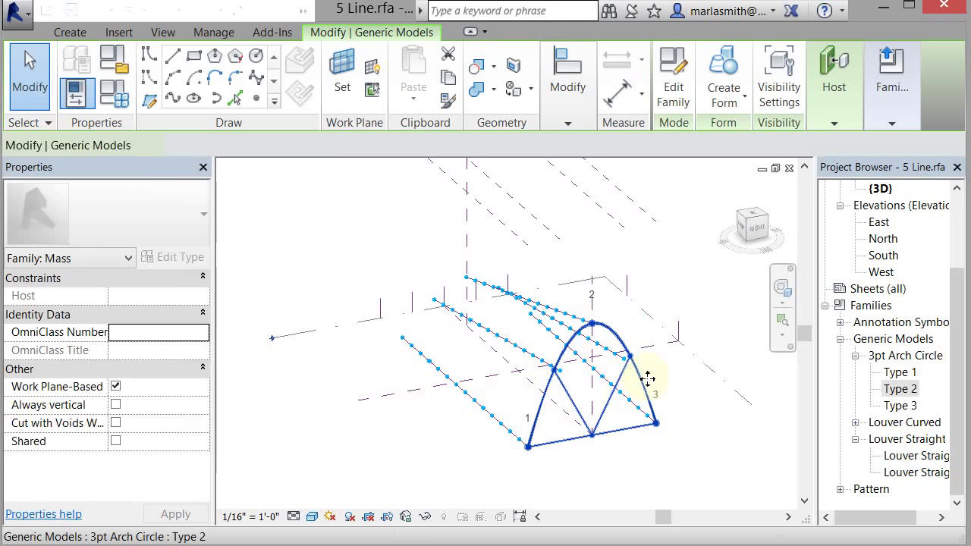
pyautogui.click(569, 121)
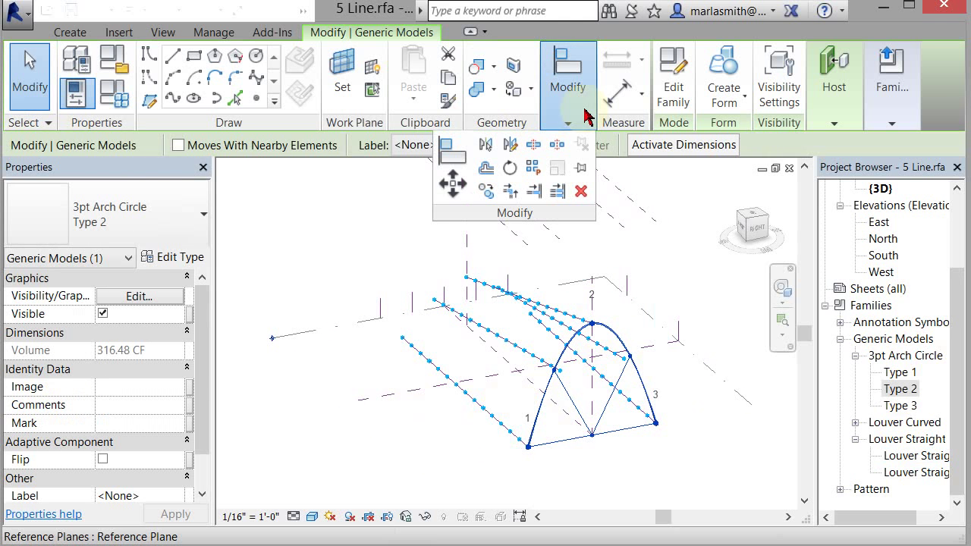
pyautogui.click(531, 170)
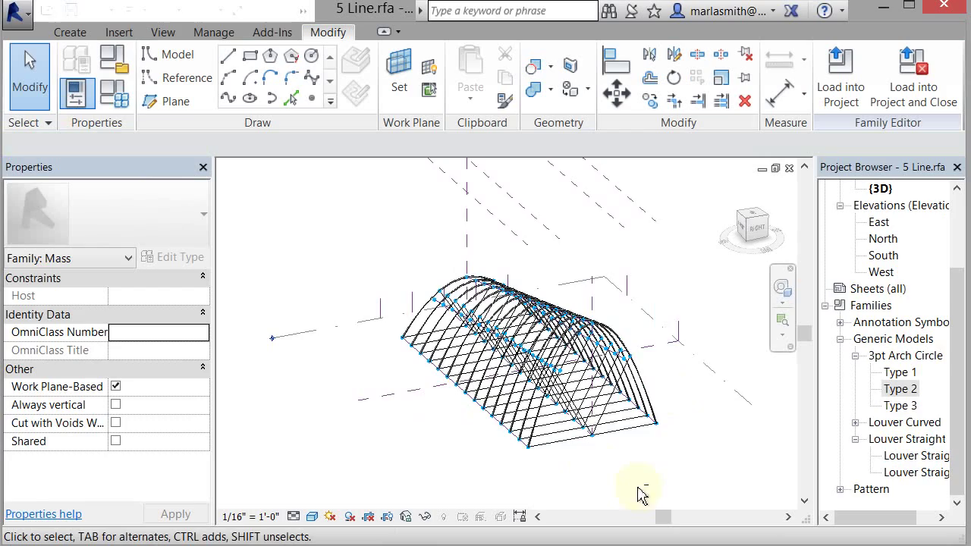
pyautogui.keyDown('shift'); pyautogui.moveTo(644, 494); pyautogui.dragTo(620, 467, button='middle'); pyautogui.keyUp('shift')
pyautogui.scroll(6, 602, 395)
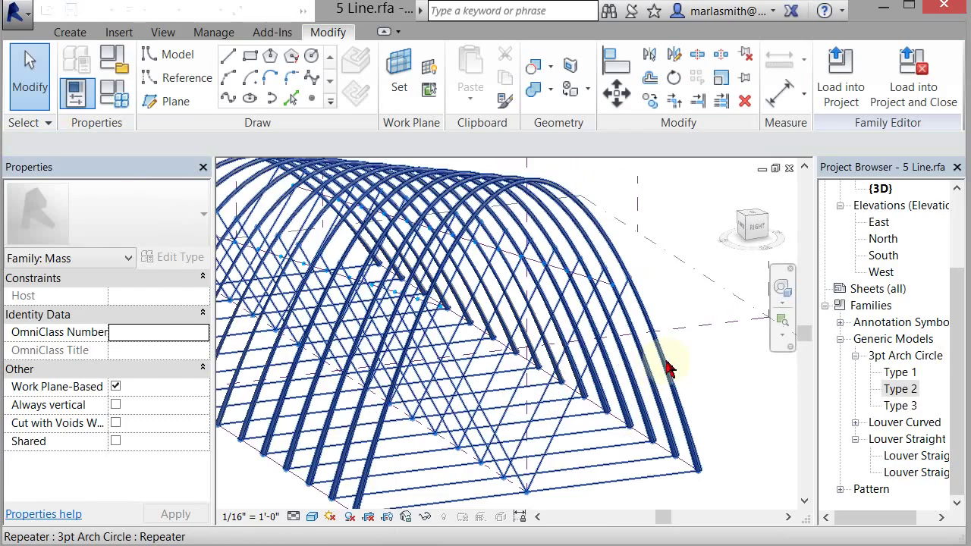
pyautogui.scroll(-4, 694, 341)
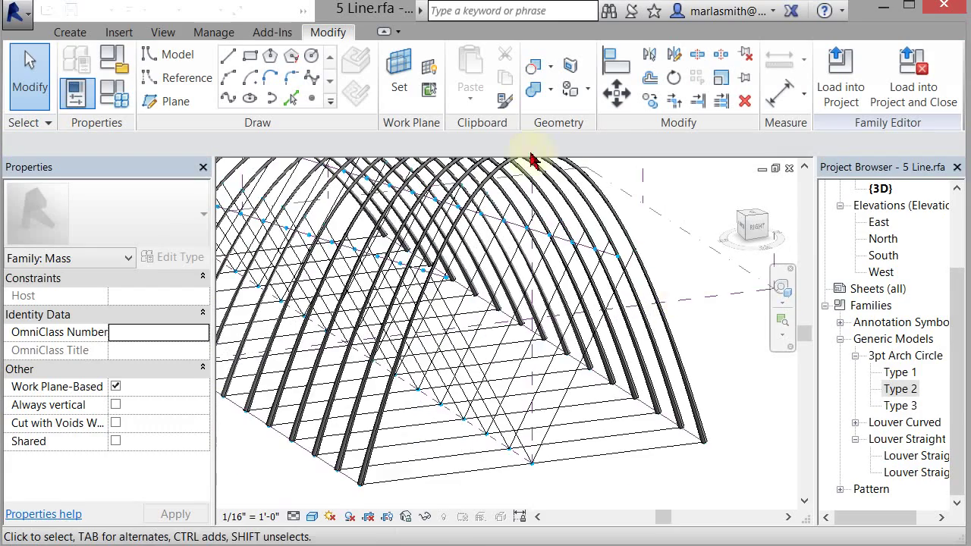
pyautogui.scroll(3, 549, 477)
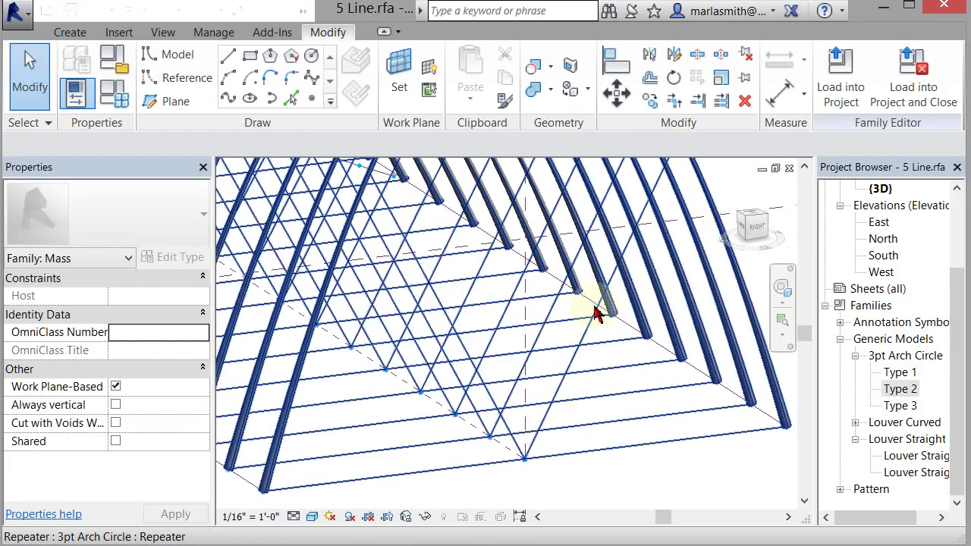
pyautogui.scroll(-5, 596, 315)
pyautogui.keyDown('shift'); pyautogui.moveTo(617, 397); pyautogui.dragTo(583, 474, button='middle'); pyautogui.keyUp('shift')
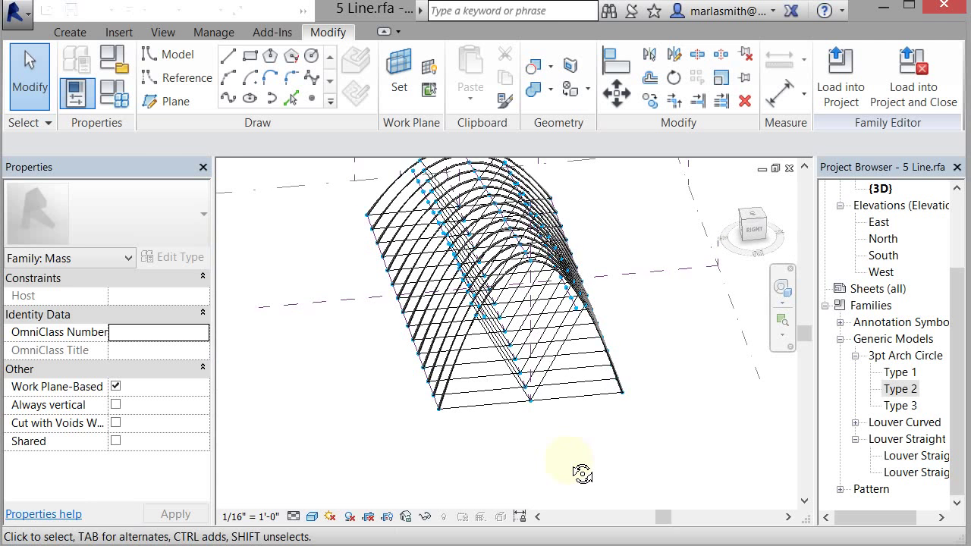
# Undo the arch repeat and delete the remaining 3-point arch
pyautogui.hotkey('ctrl', 'z')
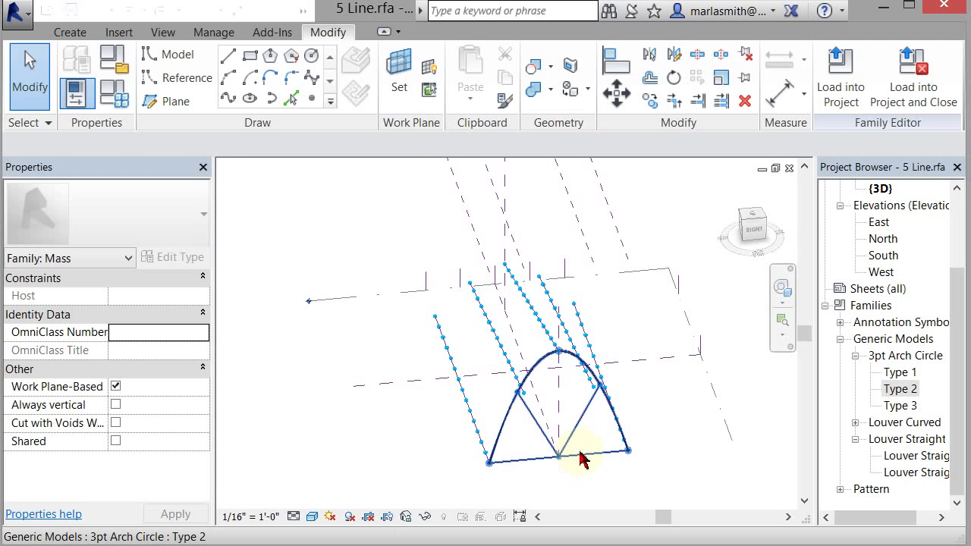
pyautogui.click(601, 461)
pyautogui.press('Delete')
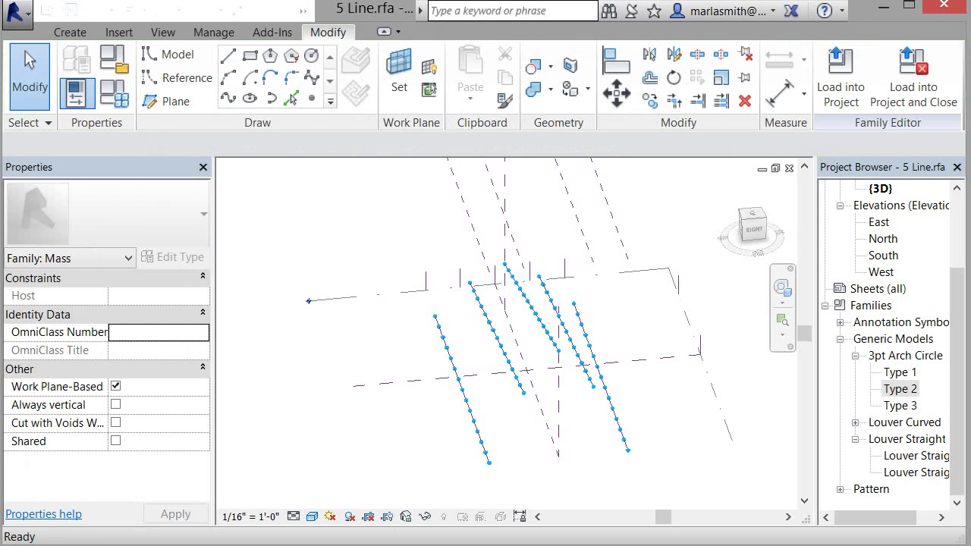
pyautogui.click(855, 423)
# Place a Louver Curved component through five points across the five divided lines
pyautogui.moveTo(895, 444); pyautogui.dragTo(492, 472)
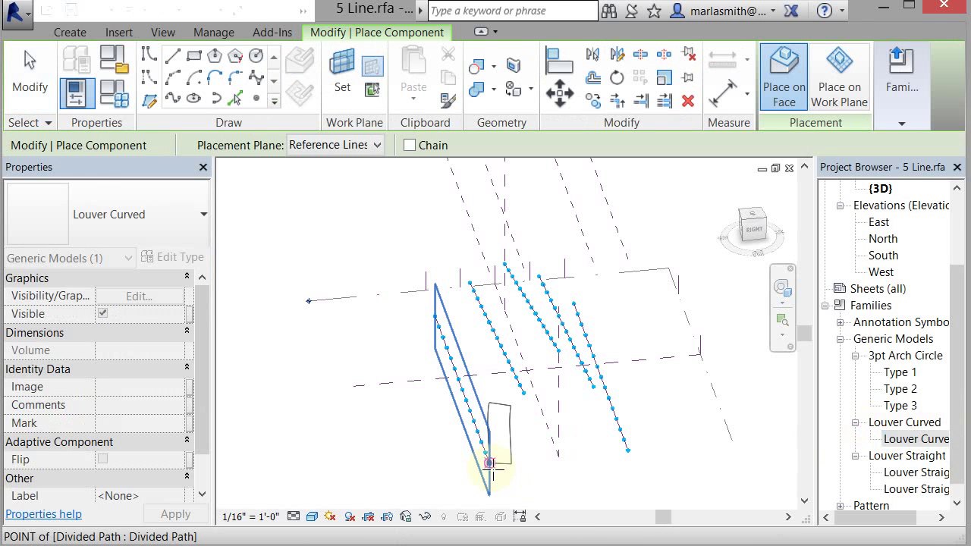
pyautogui.click(523, 429)
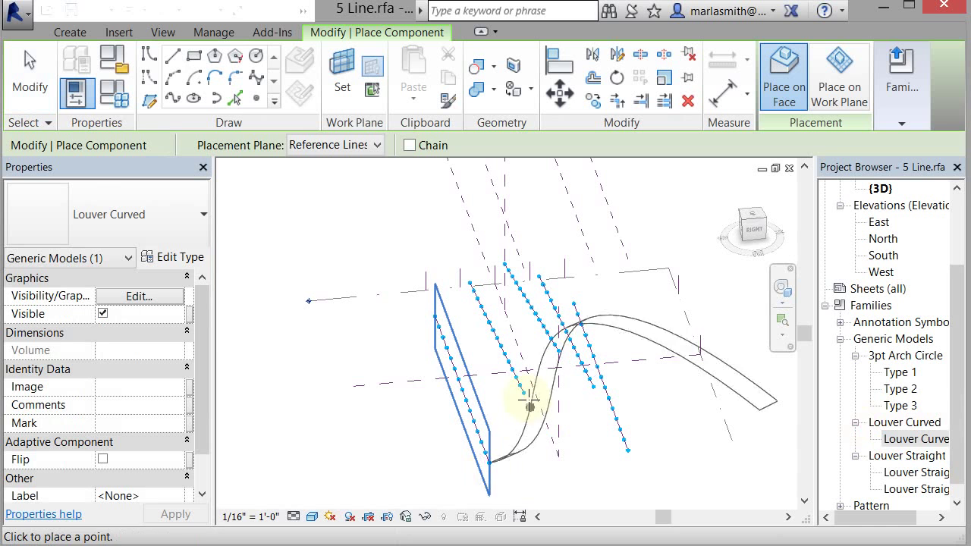
pyautogui.click(559, 368)
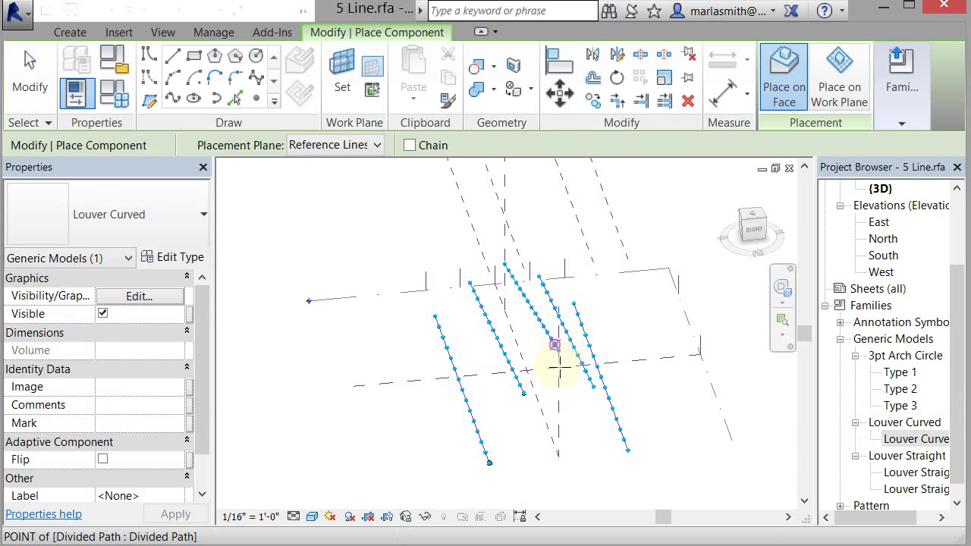
pyautogui.scroll(3, 559, 368)
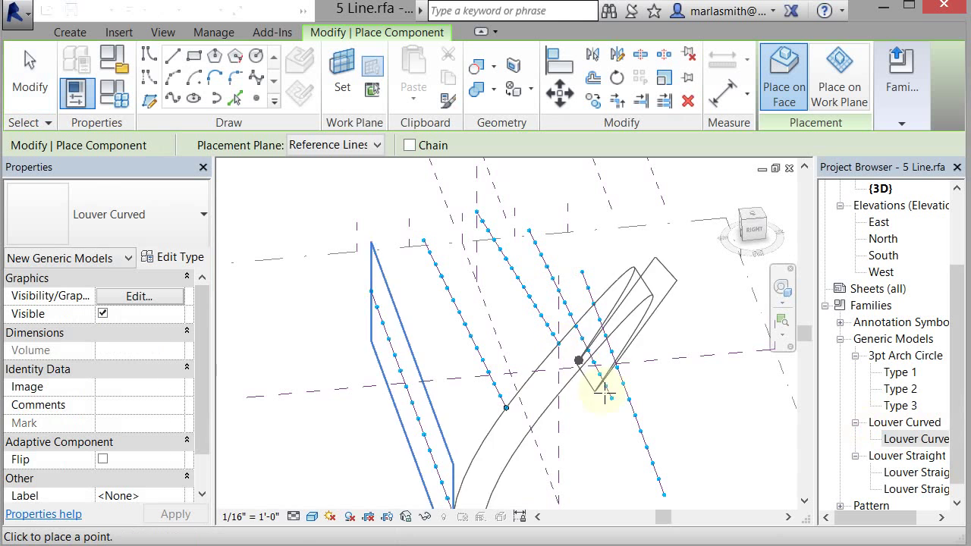
pyautogui.click(611, 398)
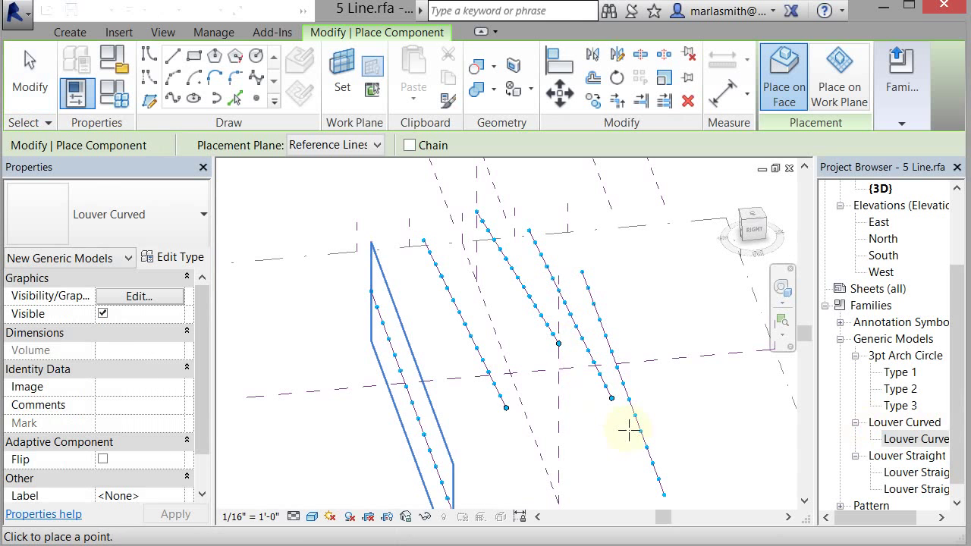
pyautogui.click(573, 326)
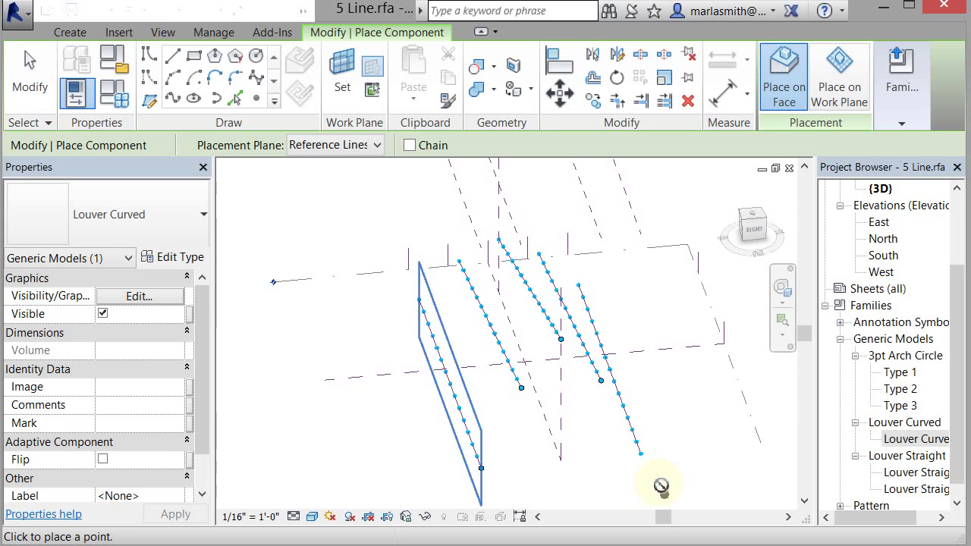
pyautogui.click(641, 452)
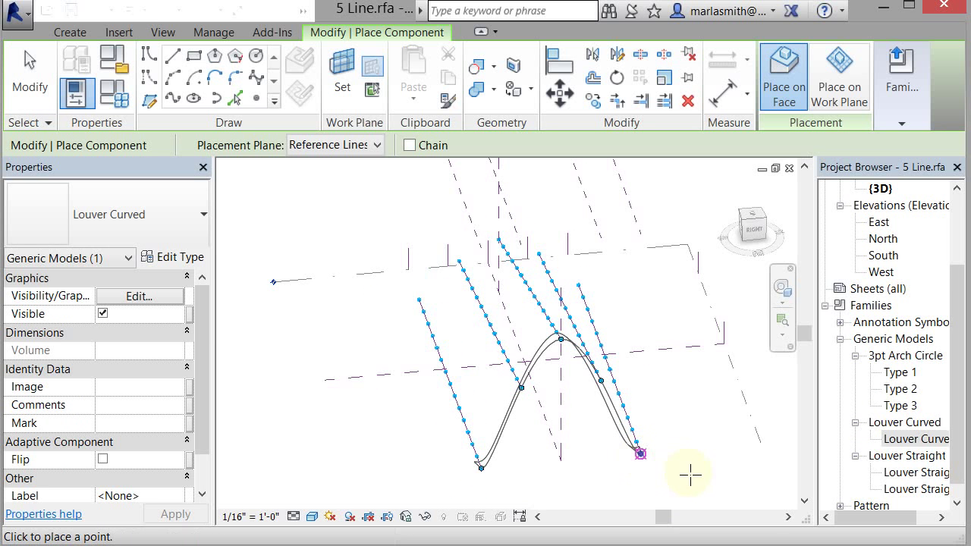
# Repeat the curved louver along the full length of the divided paths
pyautogui.click(29, 80)
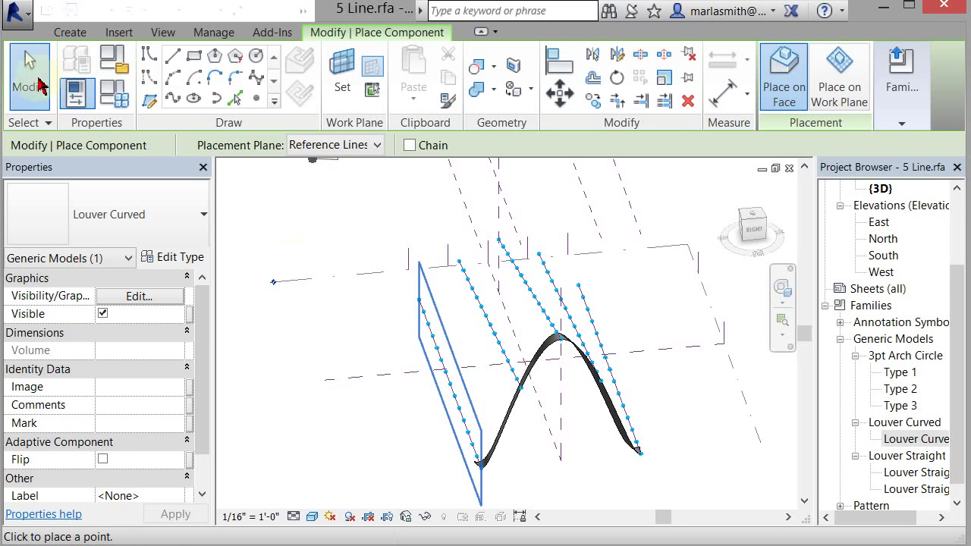
pyautogui.moveTo(576, 421)
pyautogui.keyDown('shift'); pyautogui.mouseDown(button='middle')
pyautogui.moveTo(634, 456)
pyautogui.moveTo(704, 451)
pyautogui.moveTo(579, 458)
pyautogui.moveTo(571, 432)
pyautogui.mouseUp(button='middle'); pyautogui.keyUp('shift')
pyautogui.click(557, 370)
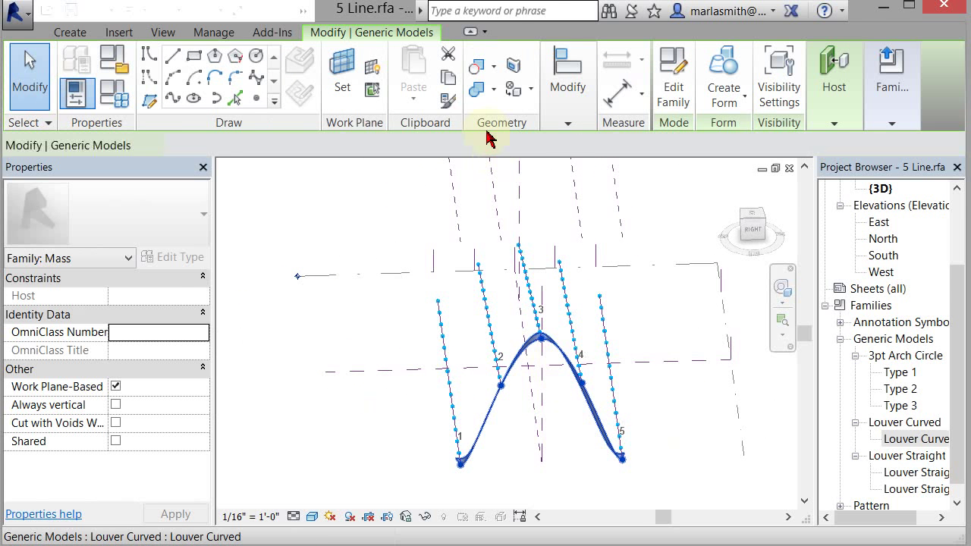
pyautogui.click(566, 125)
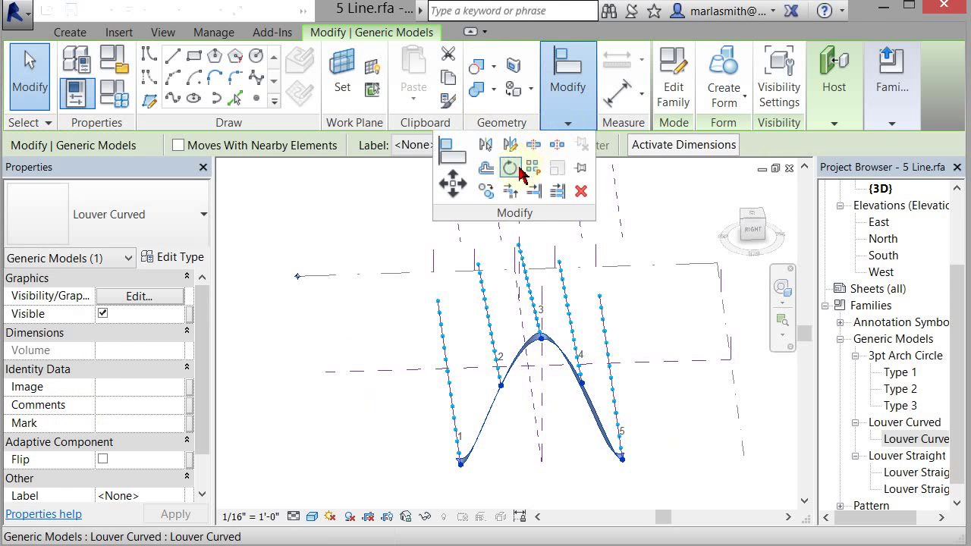
pyautogui.click(402, 339)
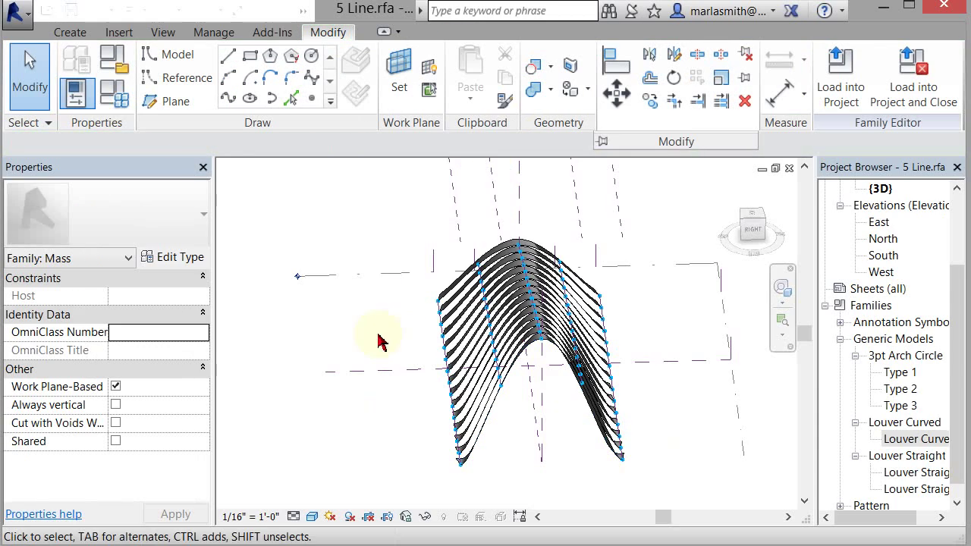
pyautogui.keyDown('shift'); pyautogui.moveTo(377, 336); pyautogui.dragTo(493, 395, button='middle'); pyautogui.keyUp('shift')
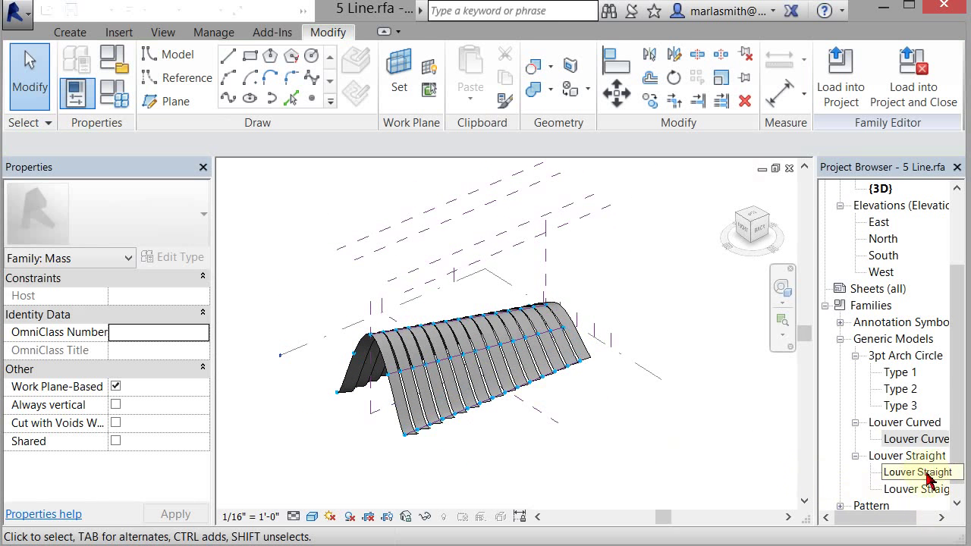
# In the South elevation, drag the reference line's right end up to 284' 5 35/256"
pyautogui.moveTo(962, 441); pyautogui.dragTo(962, 453)
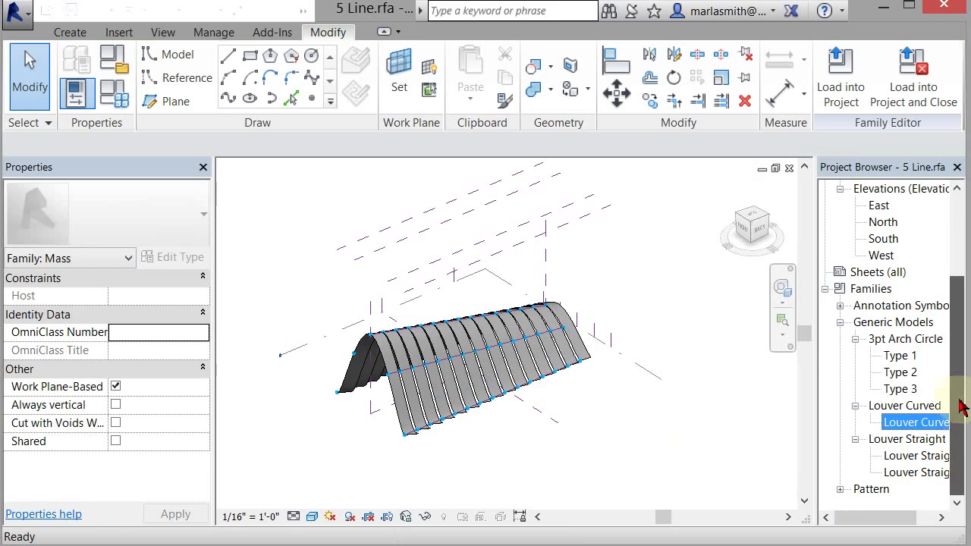
pyautogui.moveTo(962, 403); pyautogui.dragTo(956, 346)
pyautogui.click(882, 323)
pyautogui.doubleClick(881, 323)
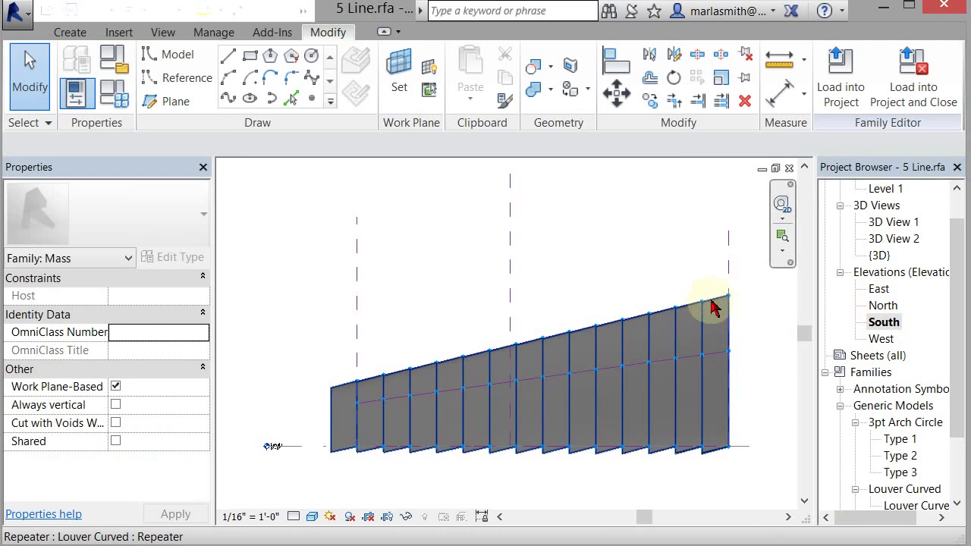
pyautogui.press('Tab')
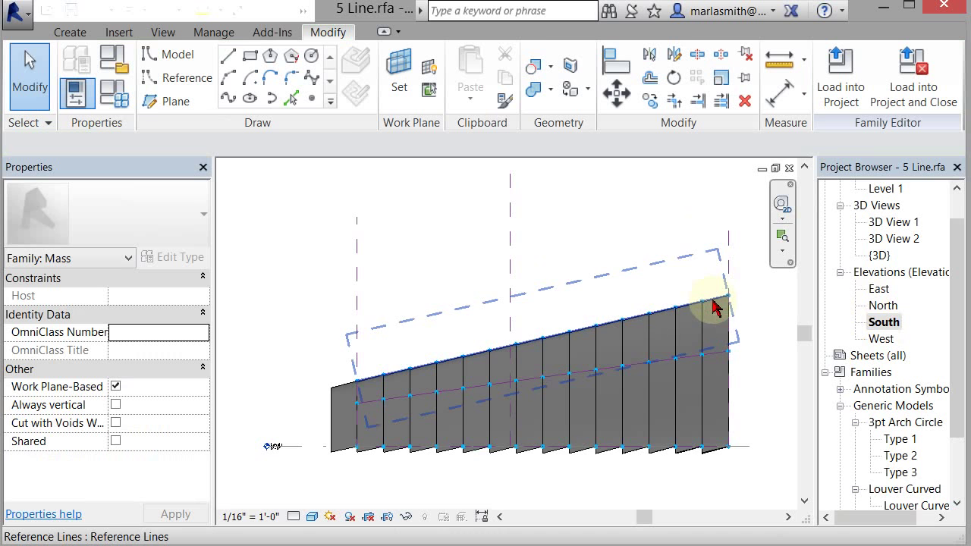
pyautogui.click(713, 307)
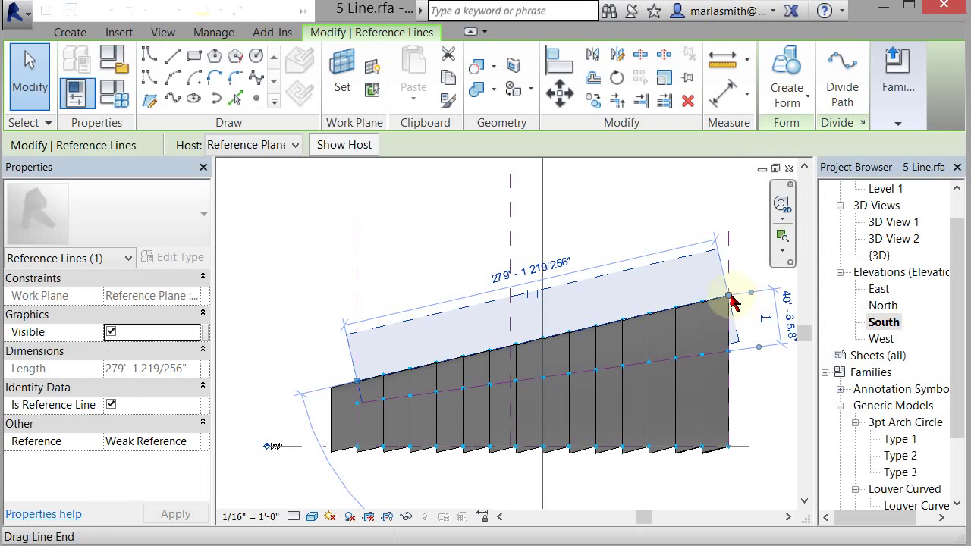
pyautogui.moveTo(730, 299); pyautogui.dragTo(735, 264)
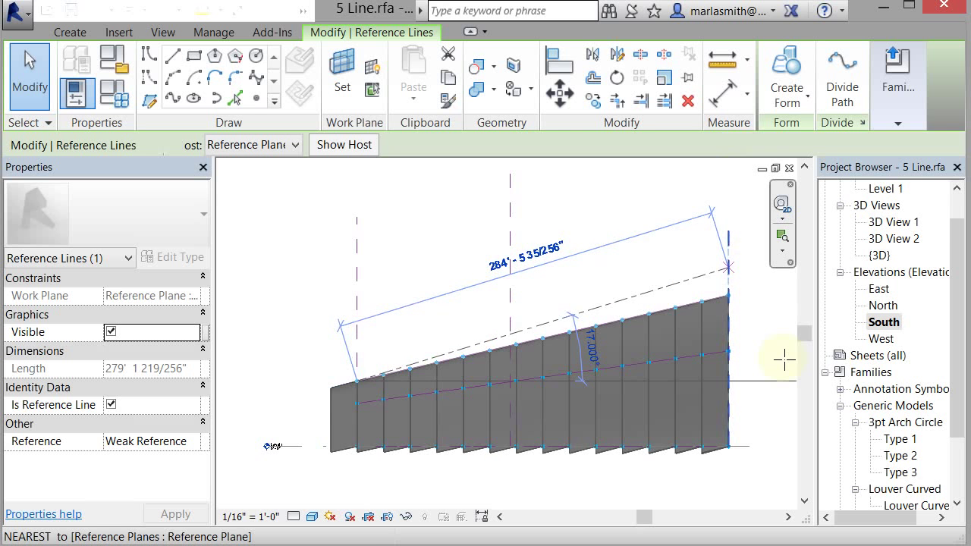
pyautogui.moveTo(785, 362); pyautogui.dragTo(784, 357)
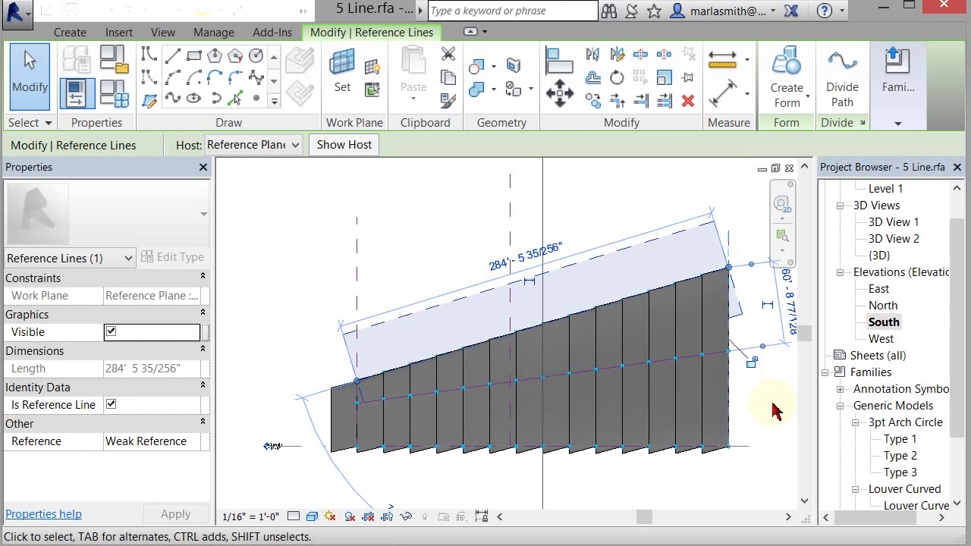
pyautogui.press('Escape')
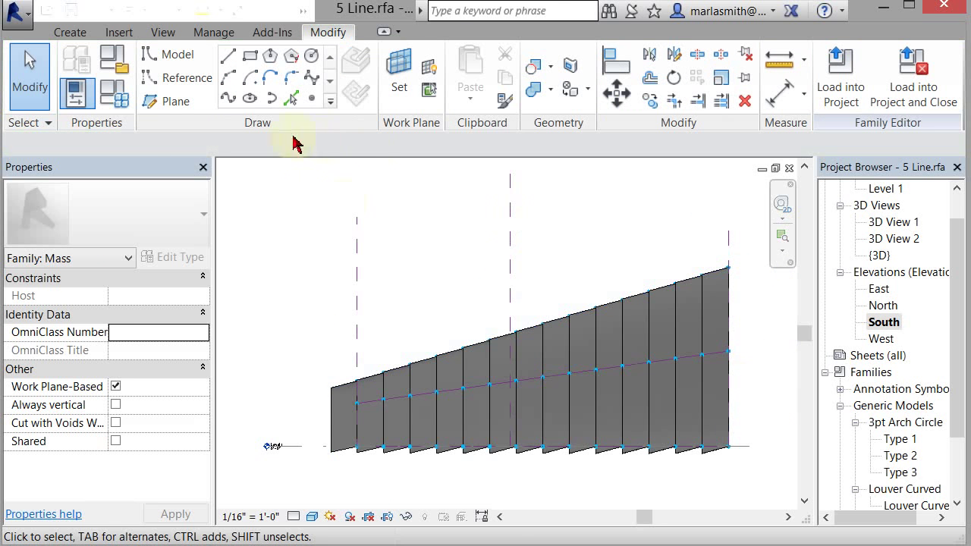
pyautogui.hotkey('ctrl', 'Tab')
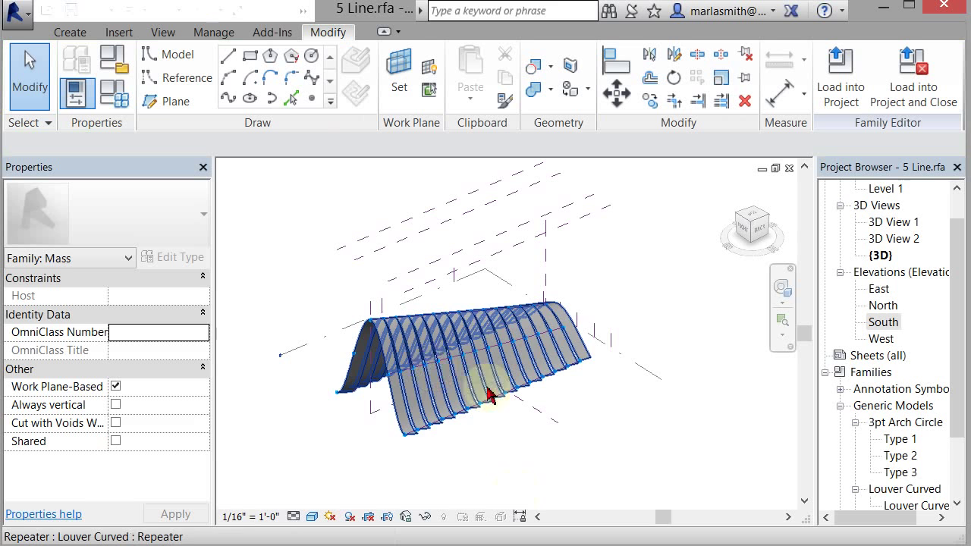
pyautogui.keyDown('shift'); pyautogui.moveTo(468, 466); pyautogui.dragTo(684, 446, button='middle'); pyautogui.keyUp('shift')
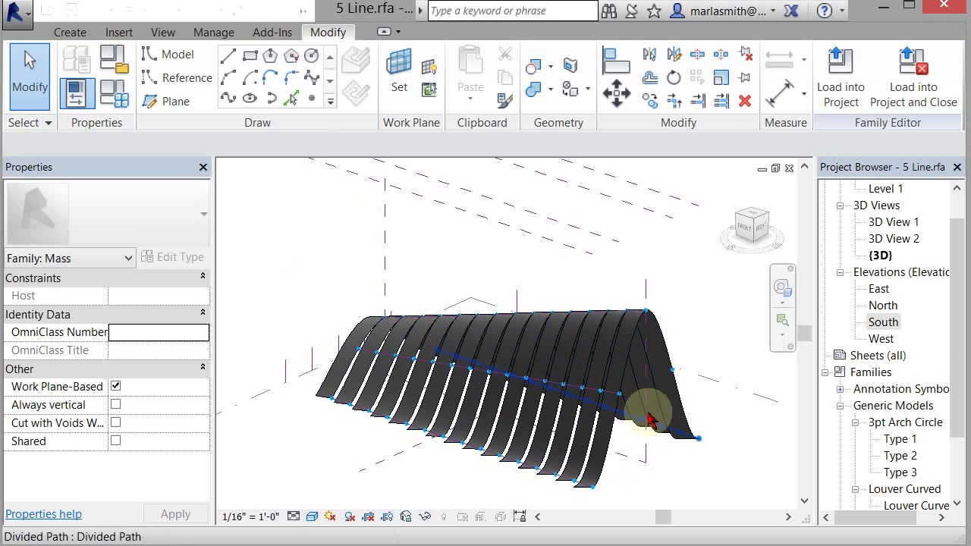
pyautogui.moveTo(649, 419); pyautogui.dragTo(649, 420)
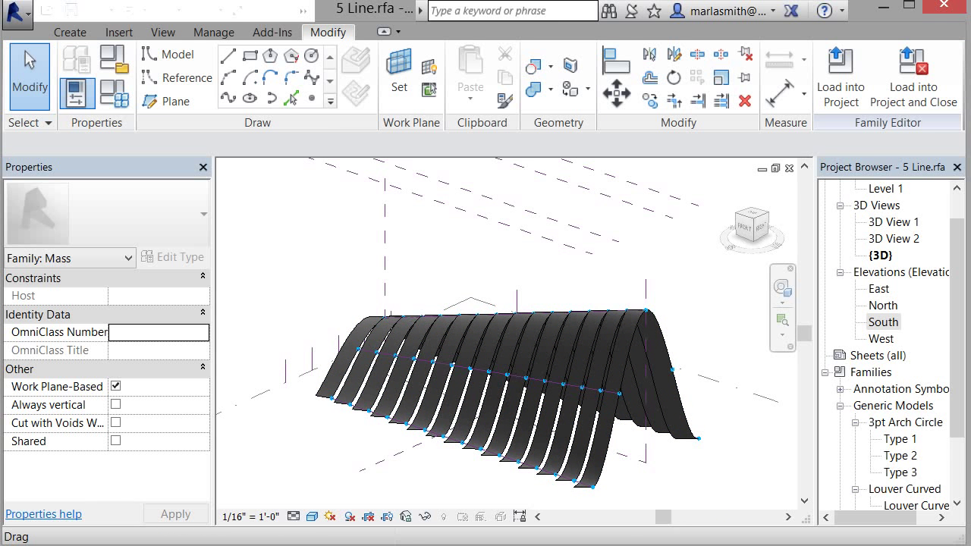